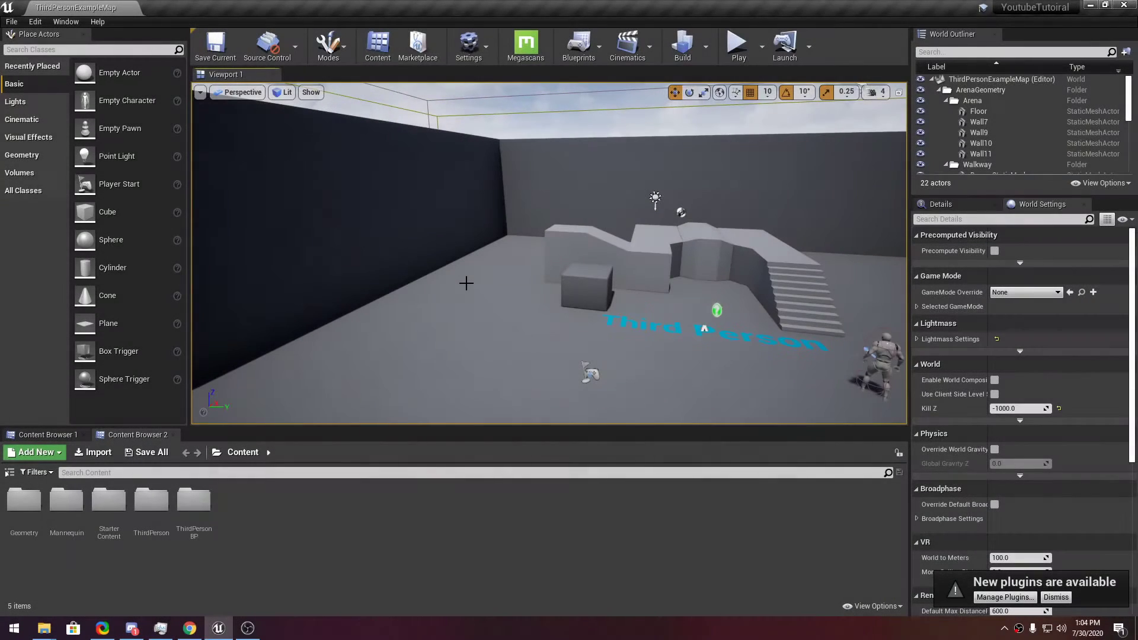
# - Move the view toward the Third Person text and select the ThirdPersonCharacter
pyautogui.moveTo(485, 262); pyautogui.dragTo(571, 260, button='right')
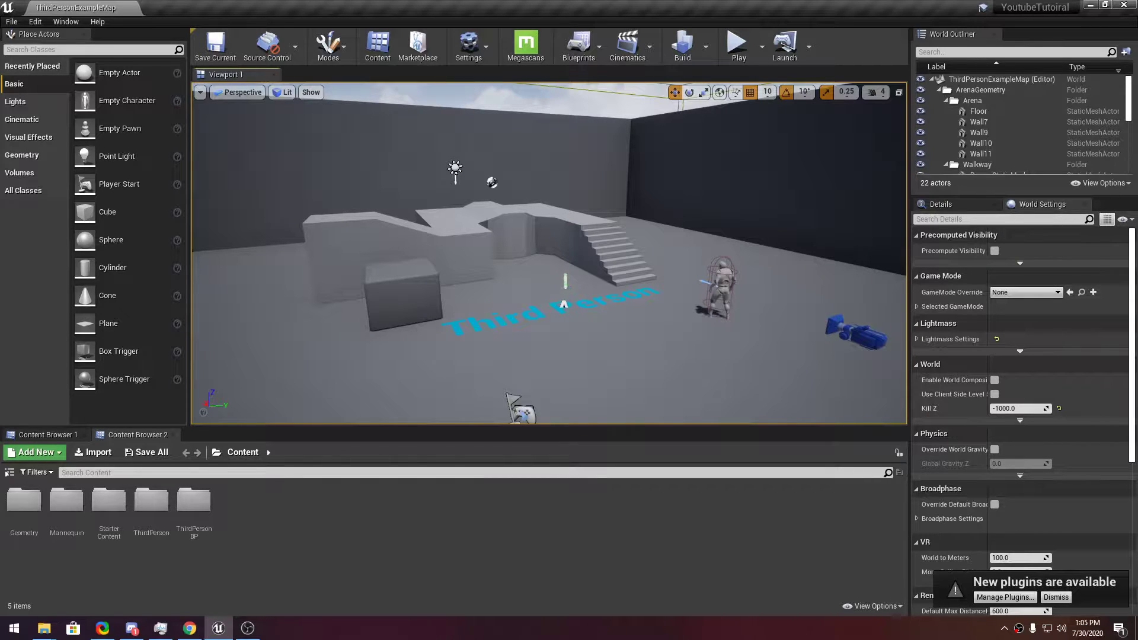
pyautogui.moveTo(570, 261)
pyautogui.mouseDown(button='right')
pyautogui.moveTo(590, 261)
pyautogui.moveTo(572, 270)
pyautogui.mouseUp(button='right')
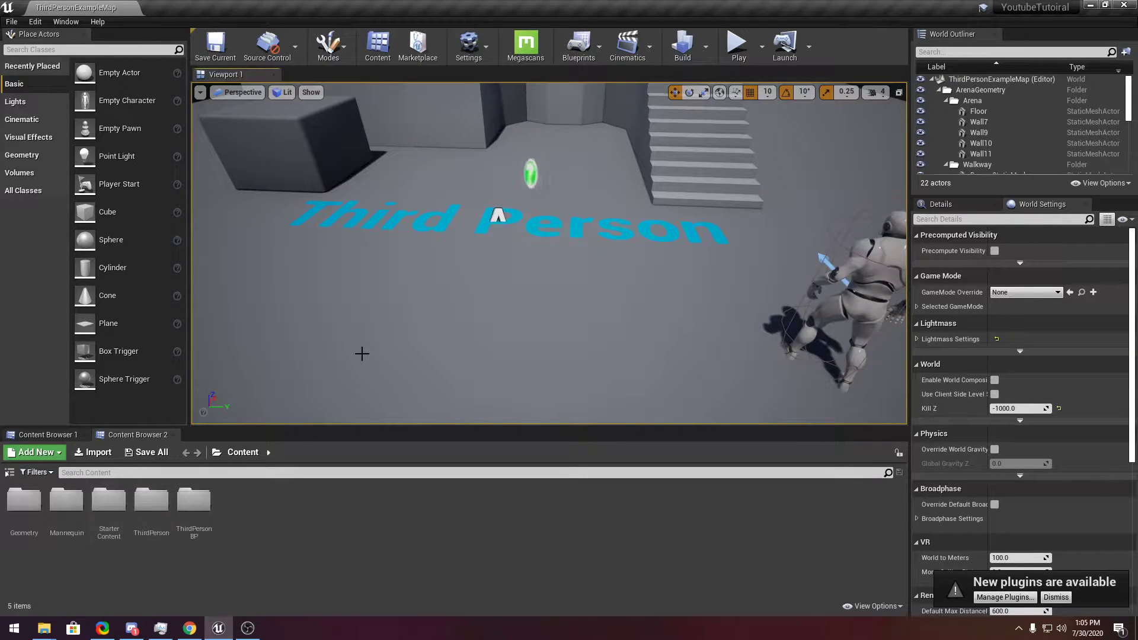
pyautogui.scroll(-5, 390, 297)
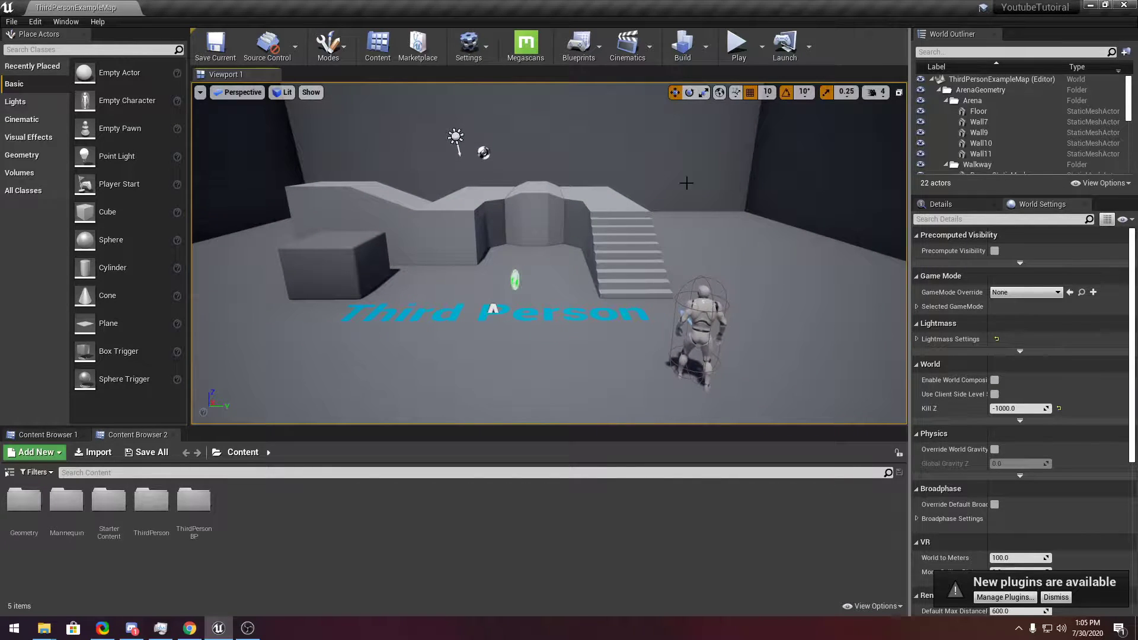
pyautogui.click(705, 326)
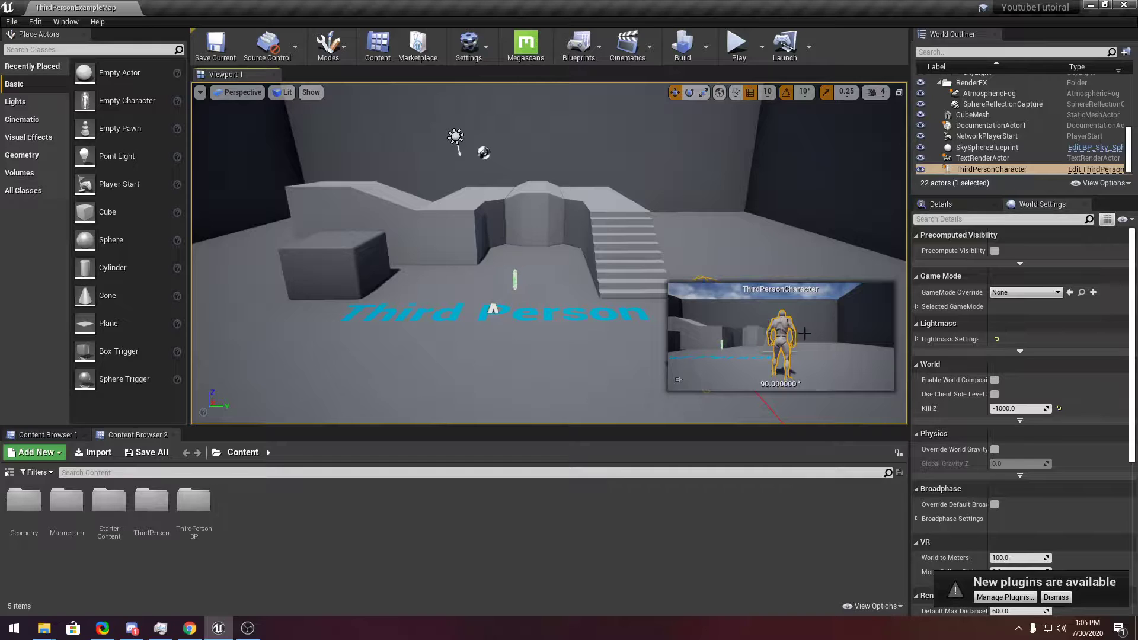
# - Browse the ThirdPerson folder and the Mannequin Animations folder in the Content Browser
pyautogui.doubleClick(150, 522)
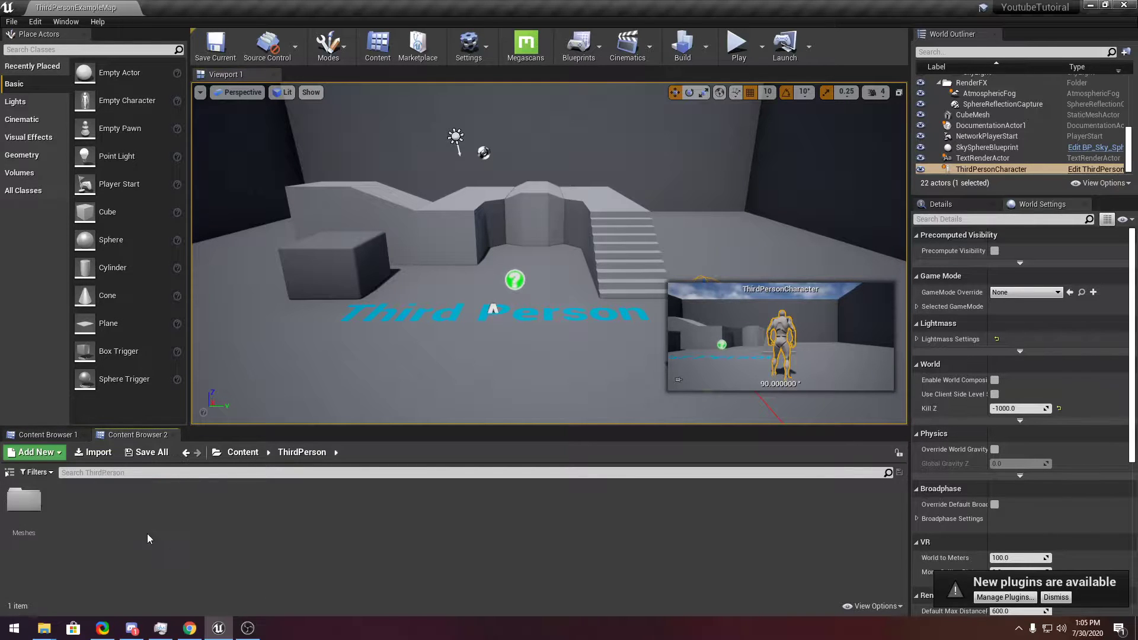
pyautogui.click(254, 460)
pyautogui.doubleClick(66, 501)
pyautogui.doubleClick(24, 501)
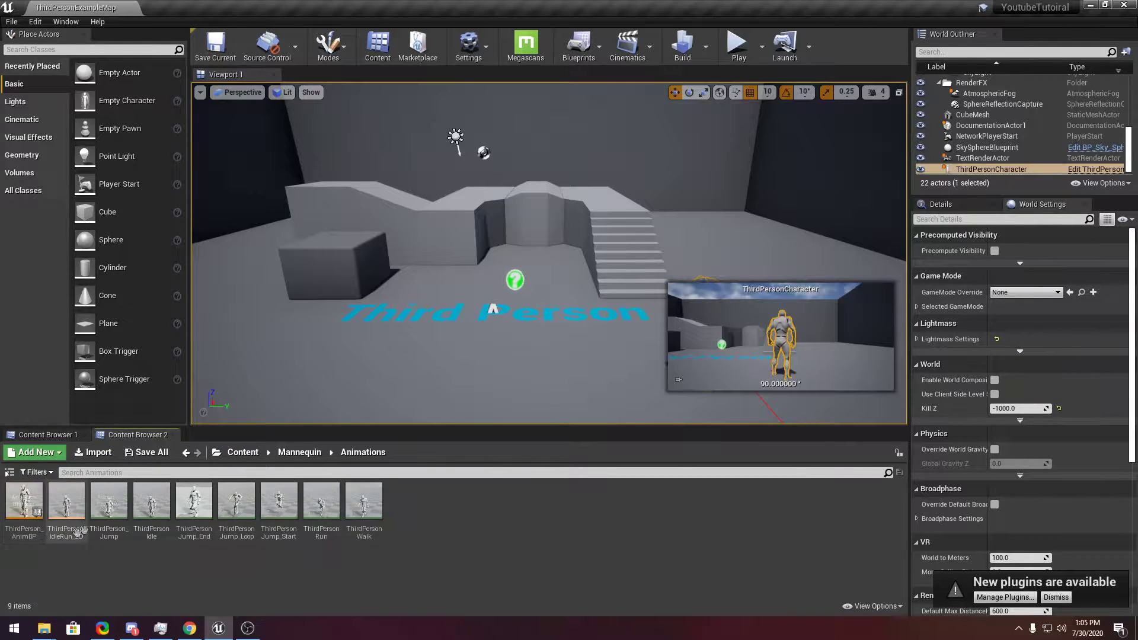
pyautogui.click(294, 455)
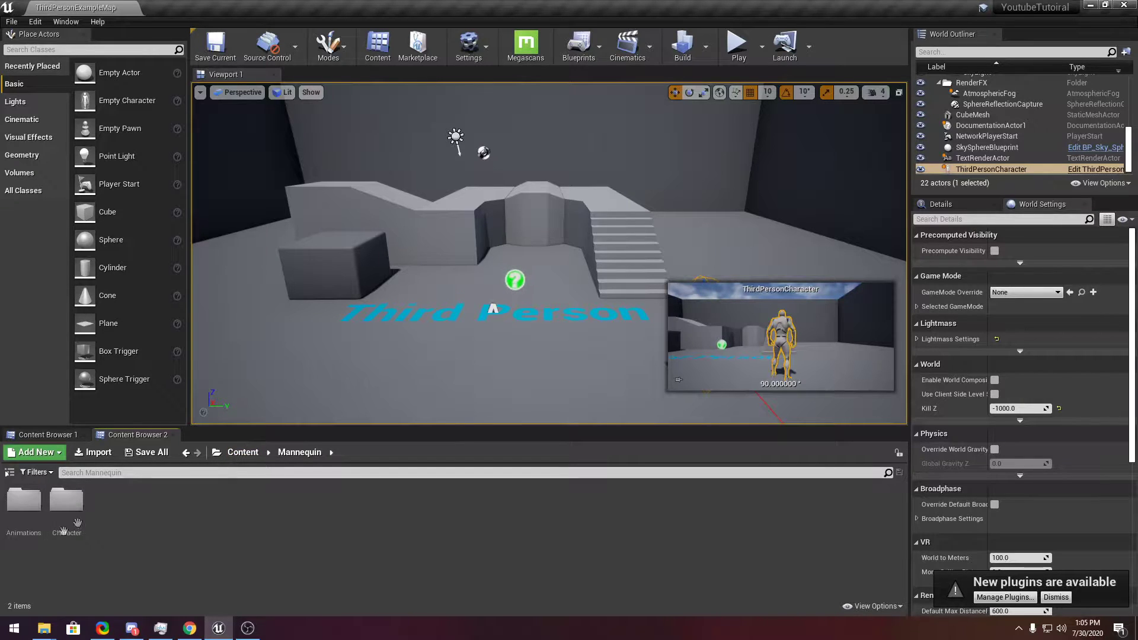
# - Open UE4_Mannequin_Skeleton from Mannequin > Character > Mesh, then close it
pyautogui.doubleClick(66, 501)
pyautogui.doubleClick(66, 501)
pyautogui.doubleClick(109, 504)
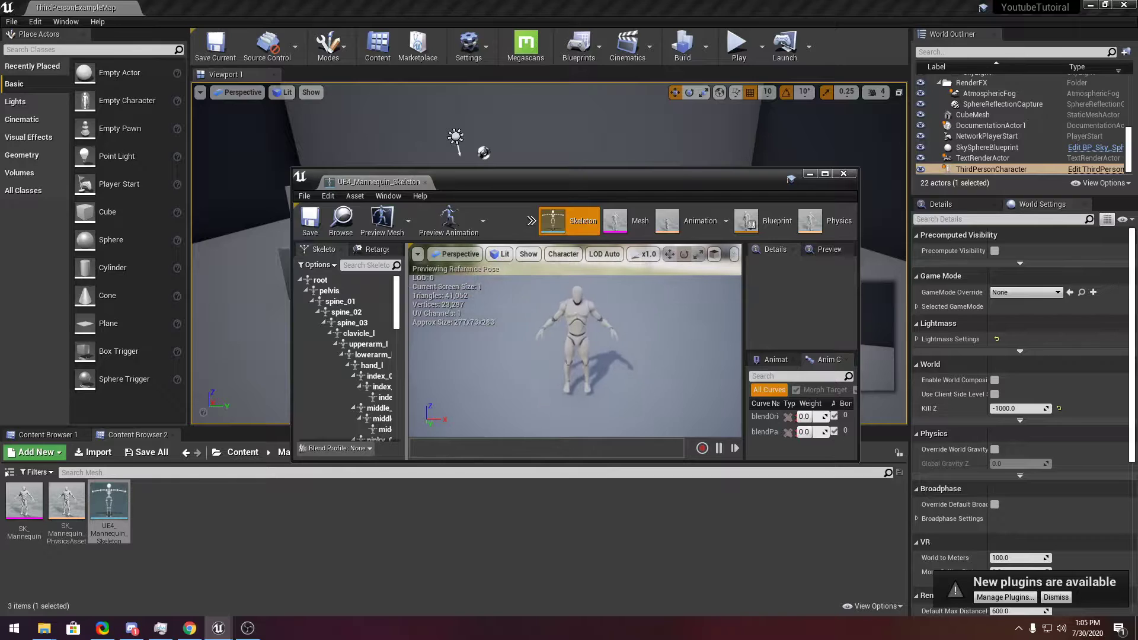
pyautogui.scroll(3, 600, 330)
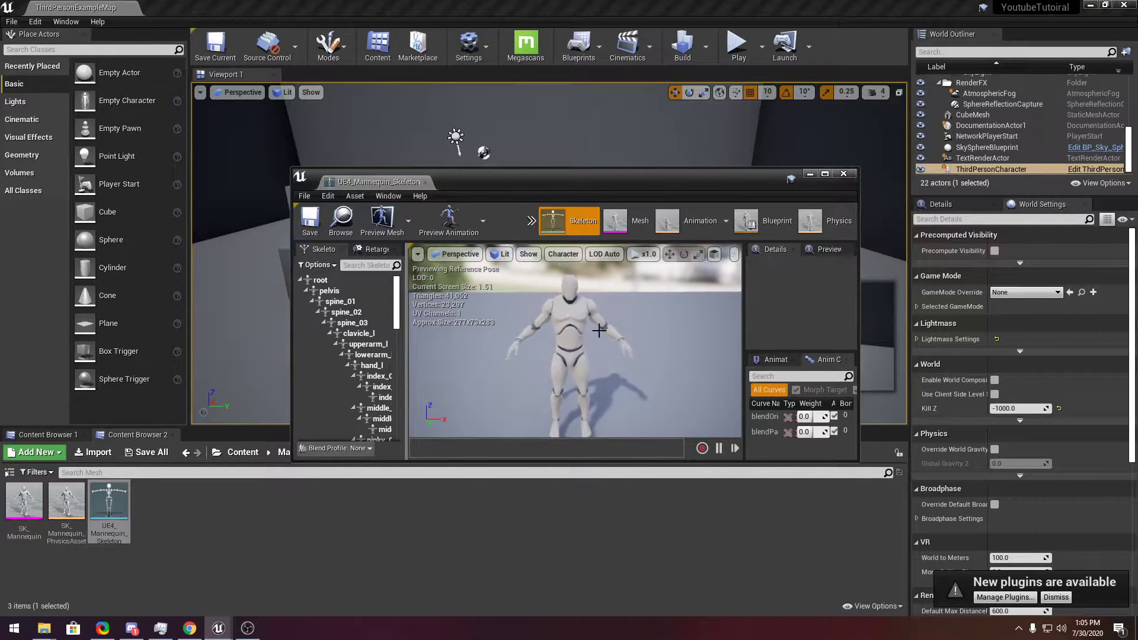
pyautogui.click(844, 173)
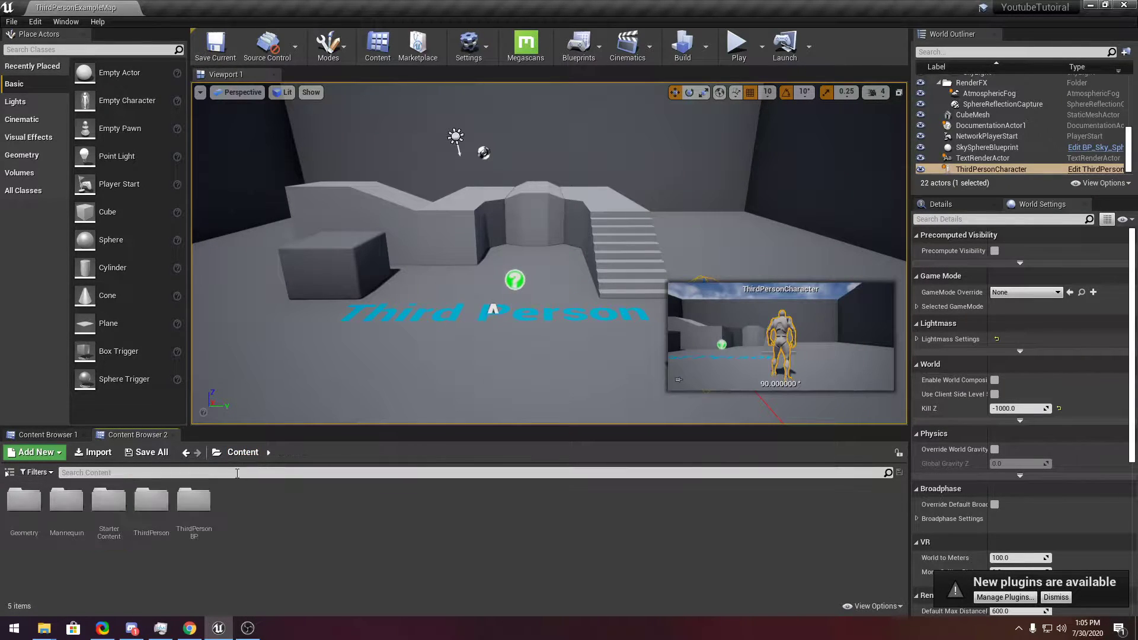
# - Minimize the Unreal Editor and launch the Epic Games Launcher
pyautogui.moveTo(174, 633)
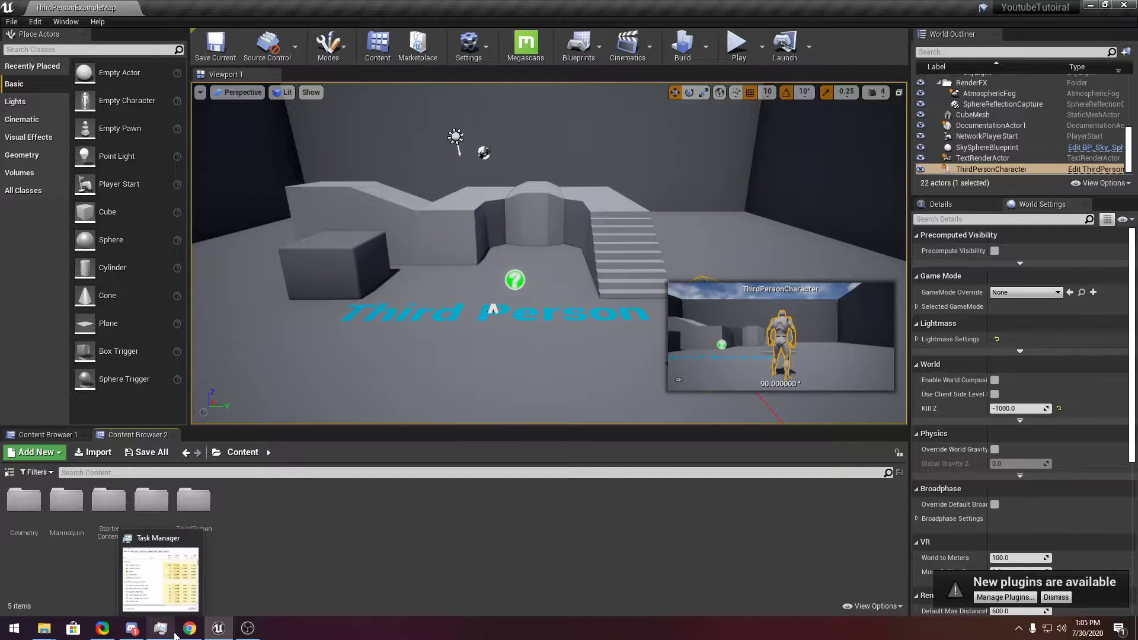
pyautogui.click(219, 628)
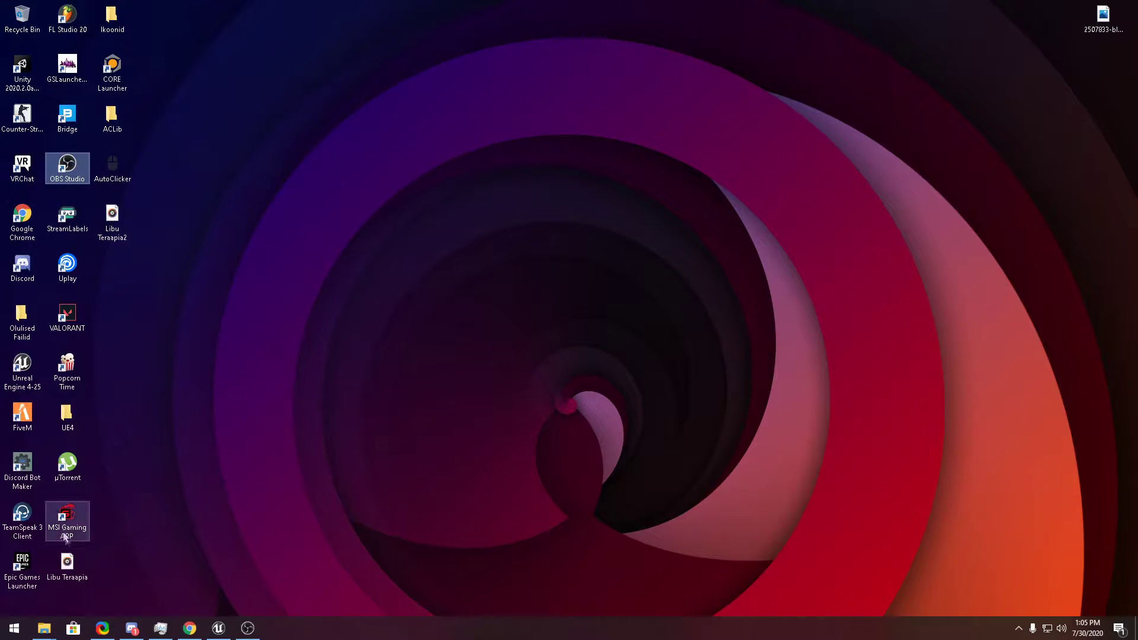
pyautogui.doubleClick(27, 568)
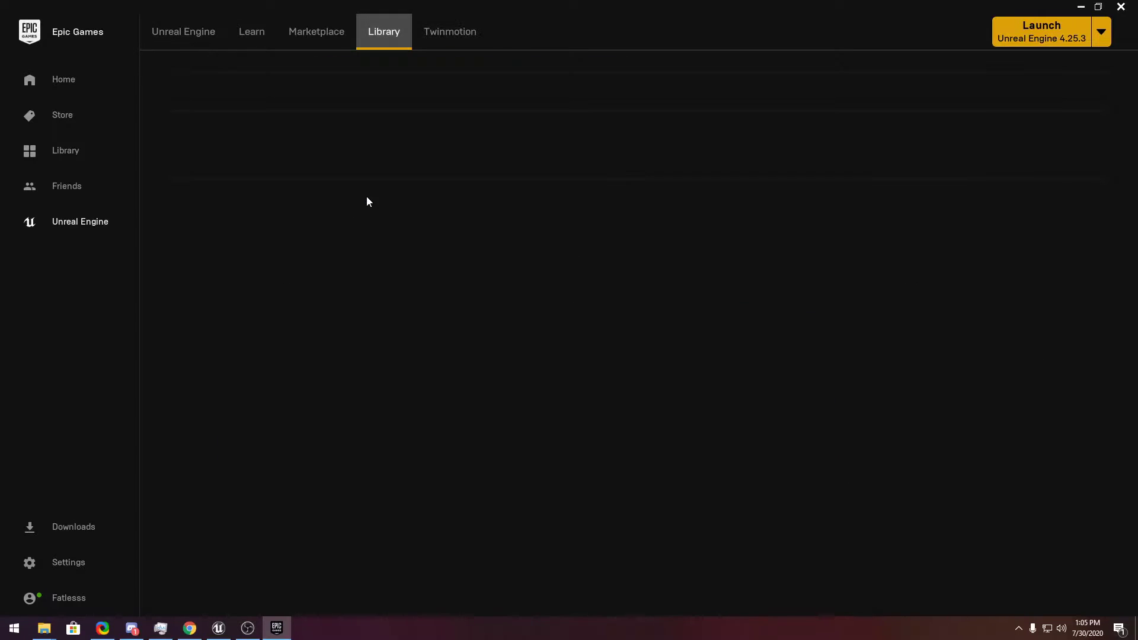
# - Search the Vault for 'Proto' and begin adding Prototype Characters to a project
pyautogui.scroll(-8, 749, 290)
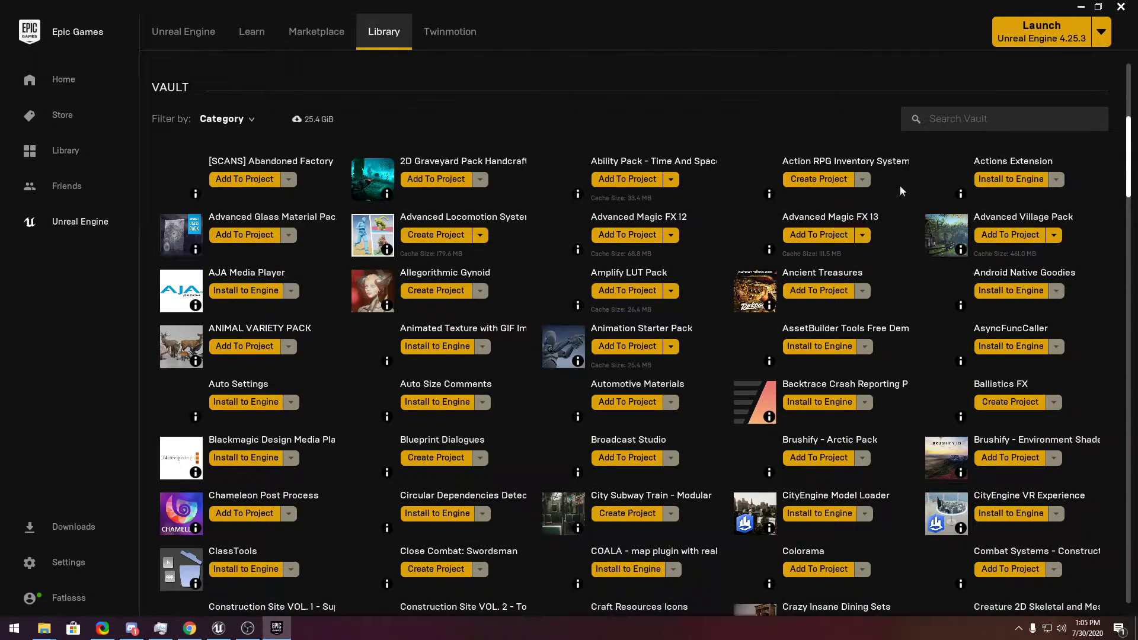
pyautogui.click(951, 117)
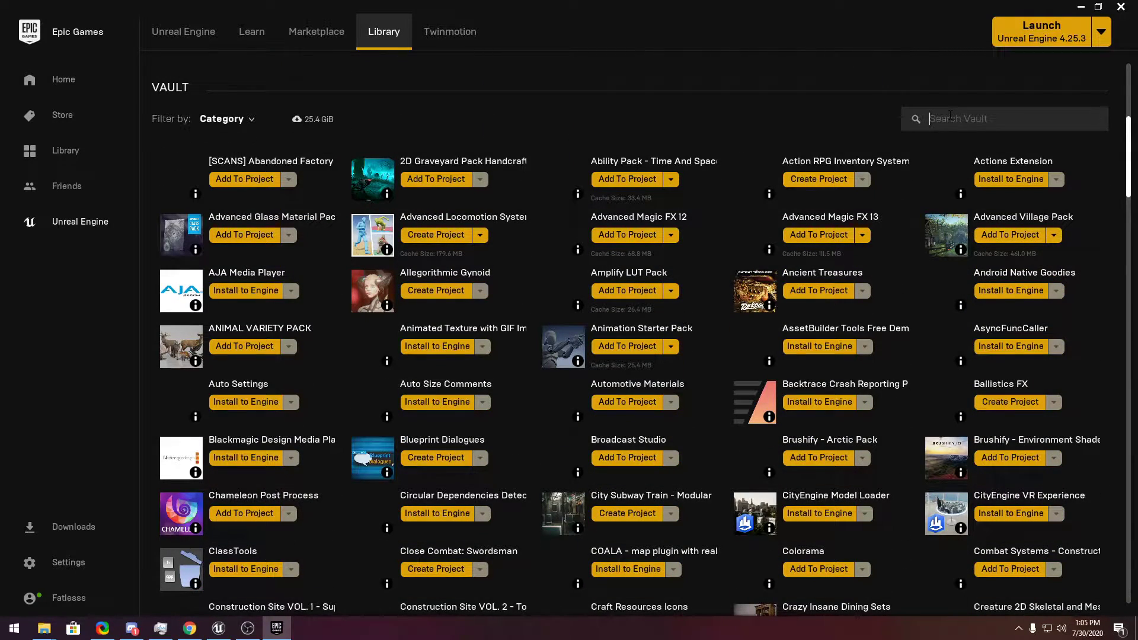
pyautogui.write('Proto')
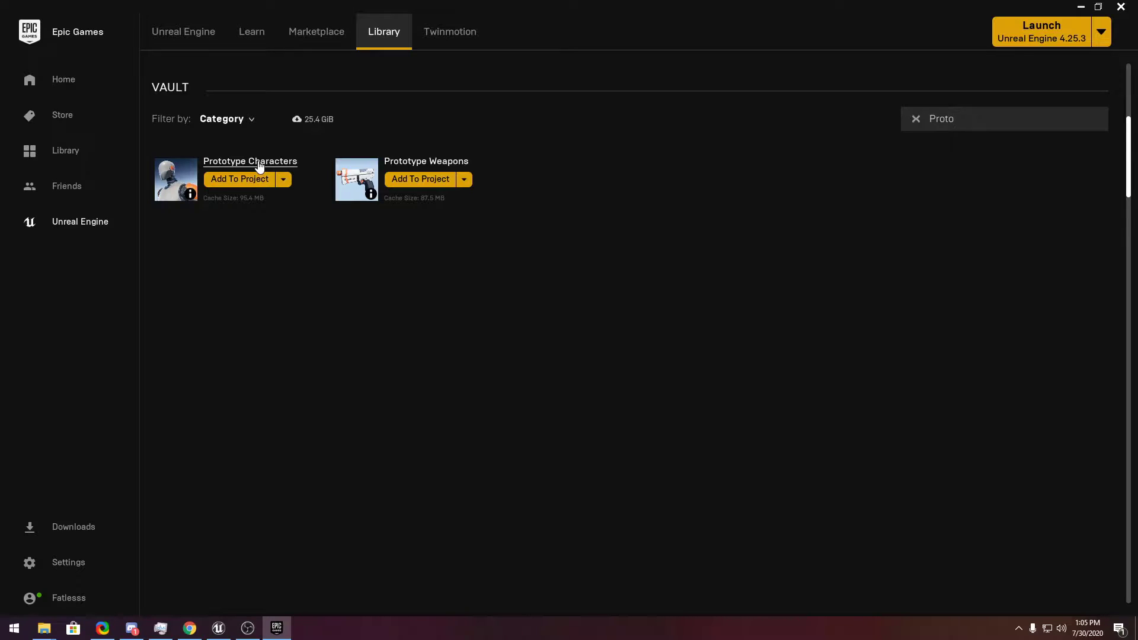
pyautogui.click(265, 181)
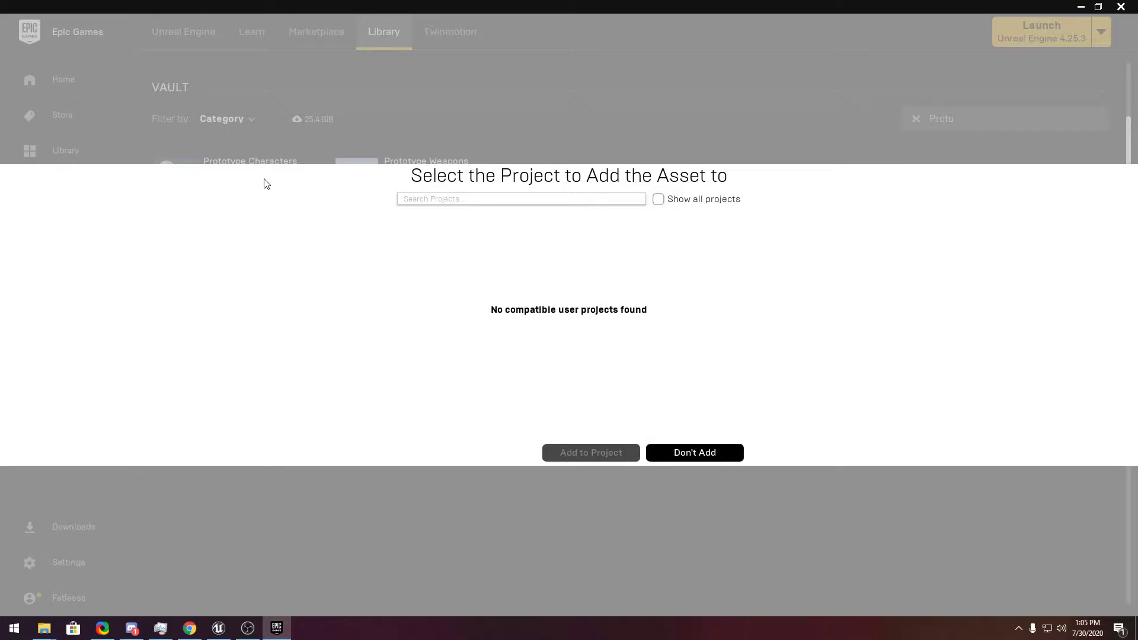
# - Show all projects, choose YoutubeTutoiral, select version 4.22 and add the pack
pyautogui.click(658, 199)
pyautogui.scroll(-2, 670, 296)
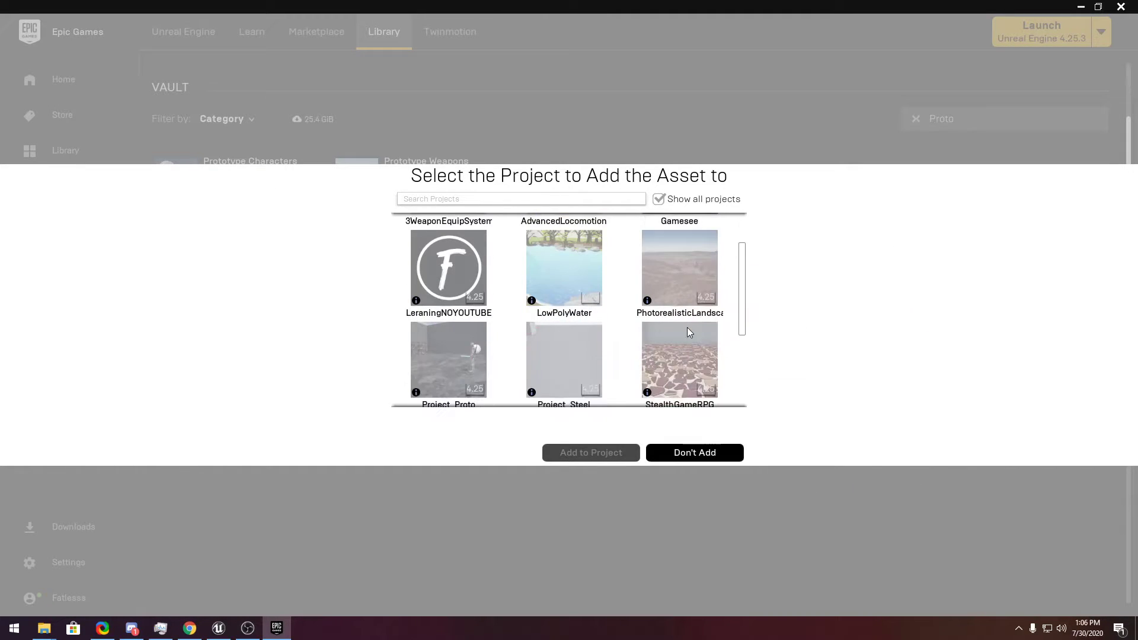
pyautogui.scroll(-1, 690, 332)
pyautogui.moveTo(647, 333)
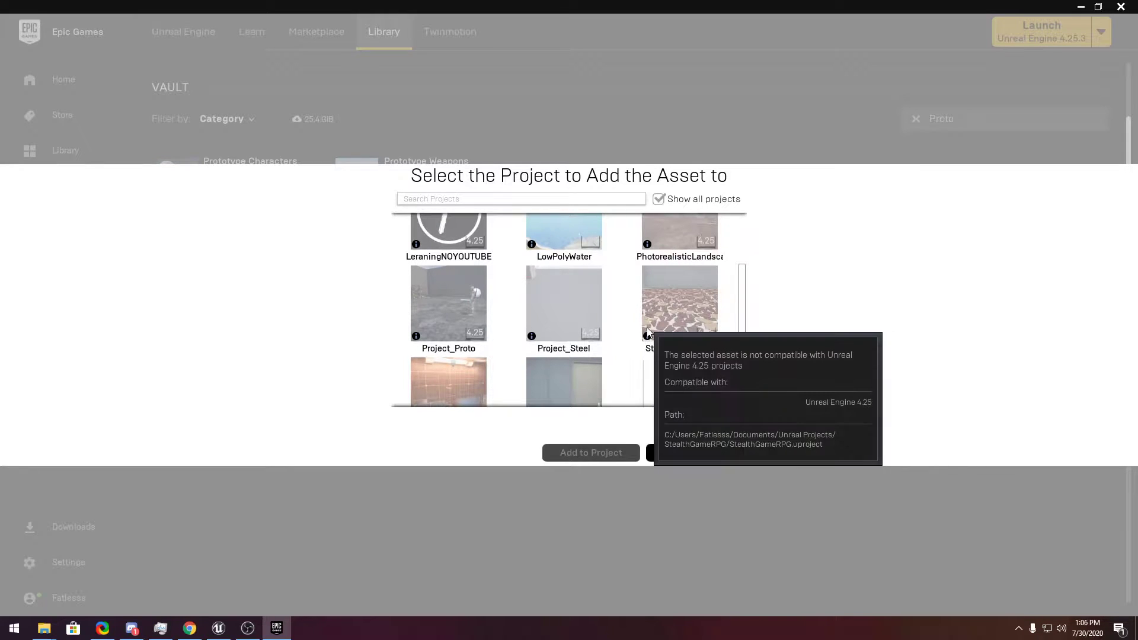
pyautogui.scroll(-2, 647, 332)
pyautogui.click(650, 332)
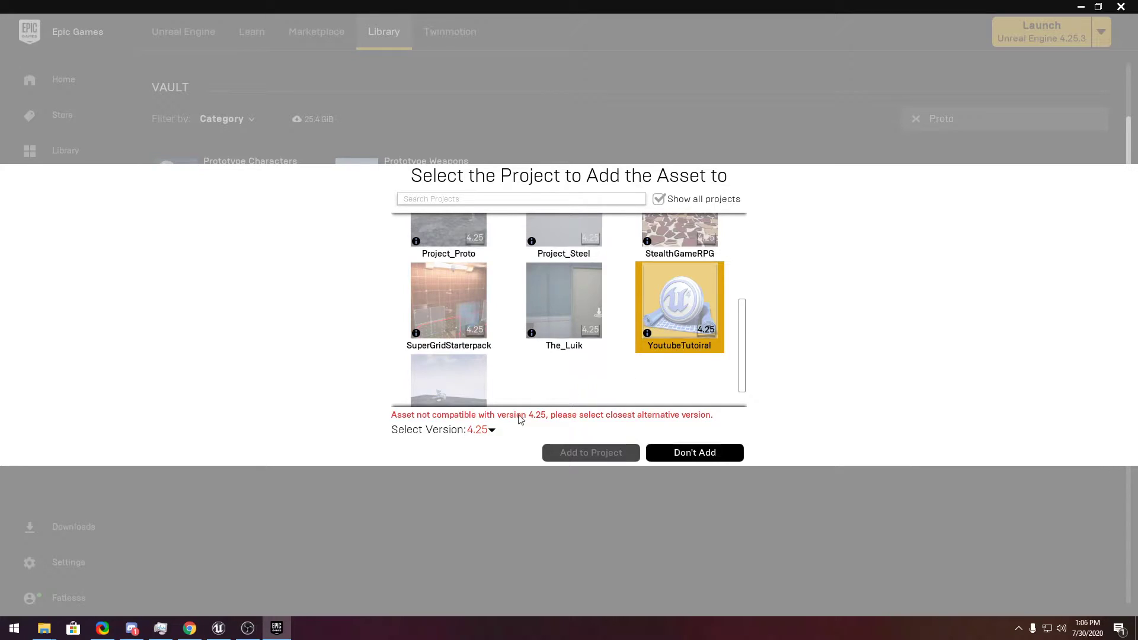
pyautogui.click(480, 430)
pyautogui.click(482, 416)
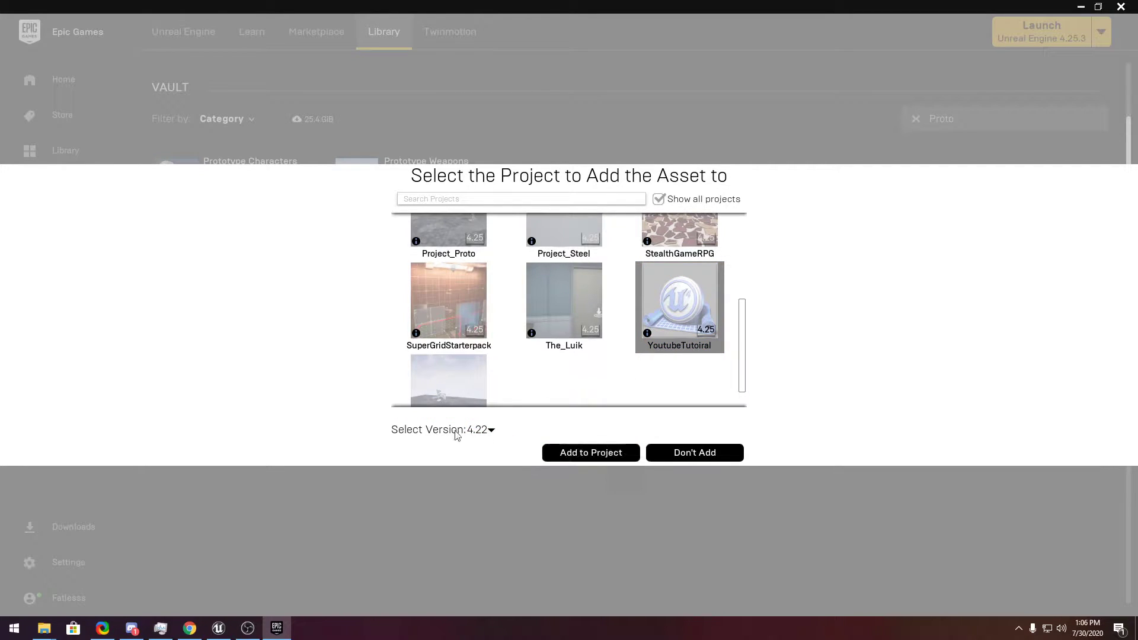
pyautogui.click(580, 451)
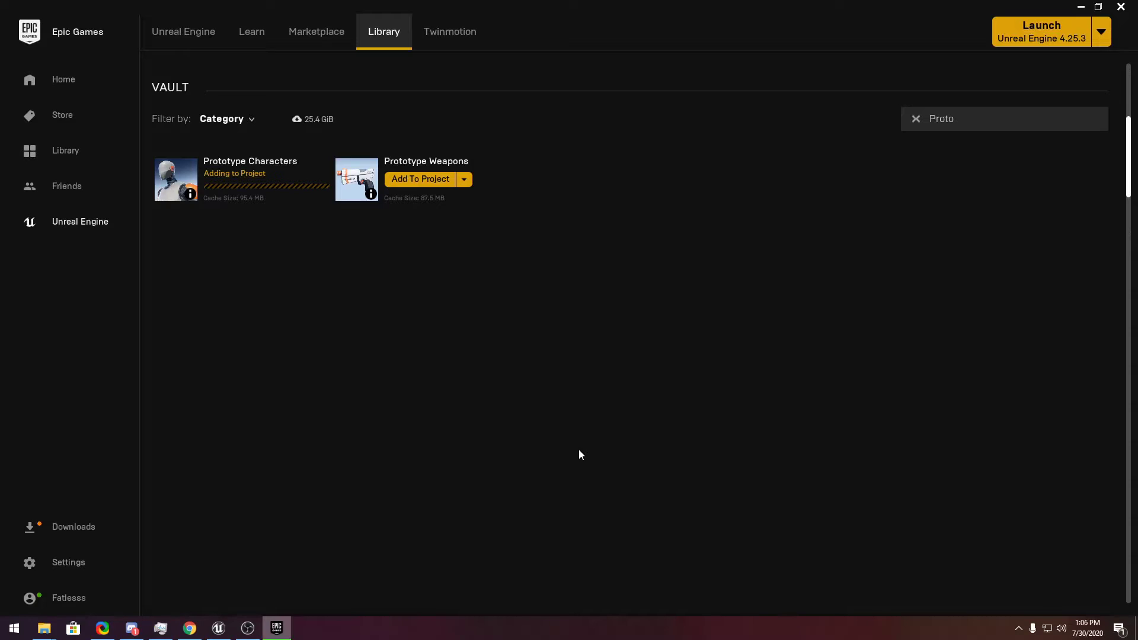
pyautogui.click(219, 628)
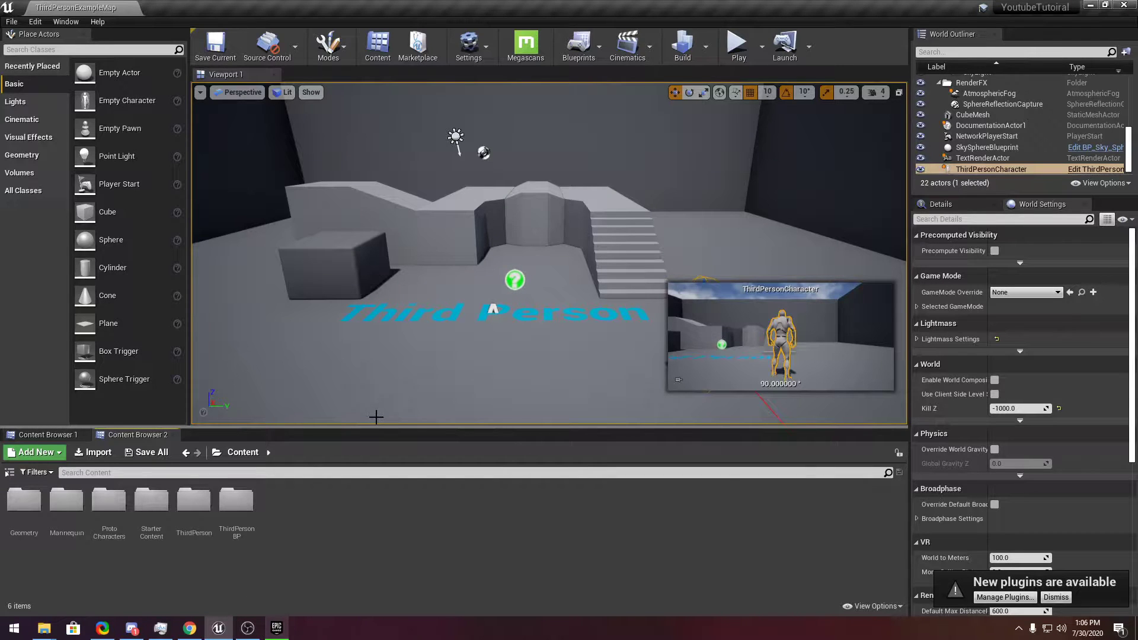
# - Deselect the character, then open HeroTPP_Skeleton from ProtoCharacters and maximize its editor
pyautogui.moveTo(494, 308); pyautogui.dragTo(491, 279, button='right')
pyautogui.click(490, 271)
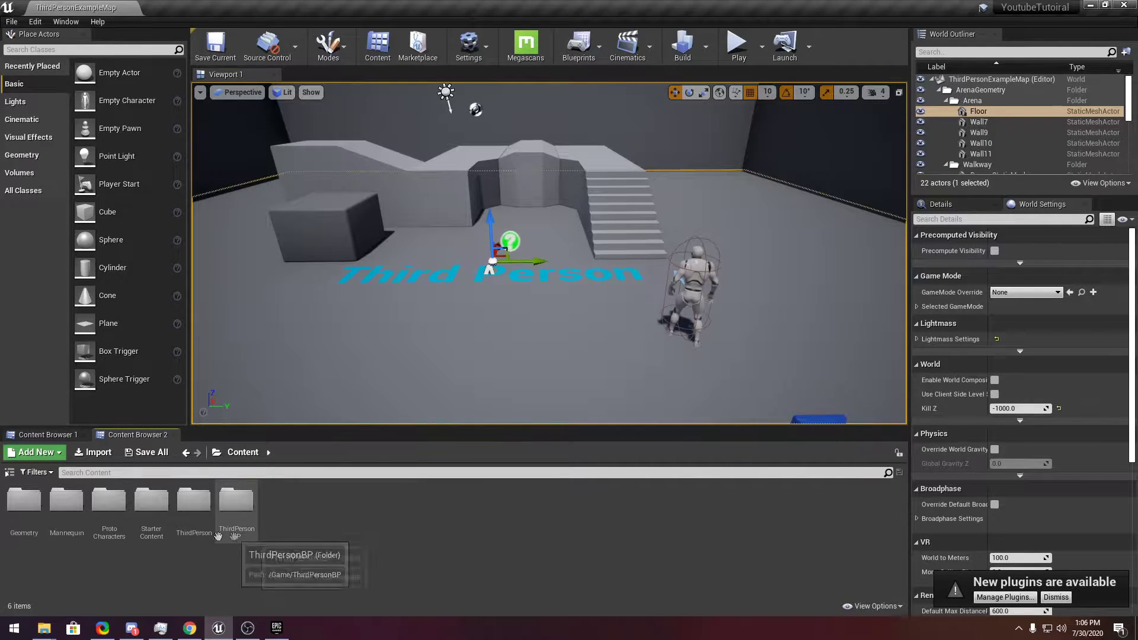
pyautogui.doubleClick(122, 531)
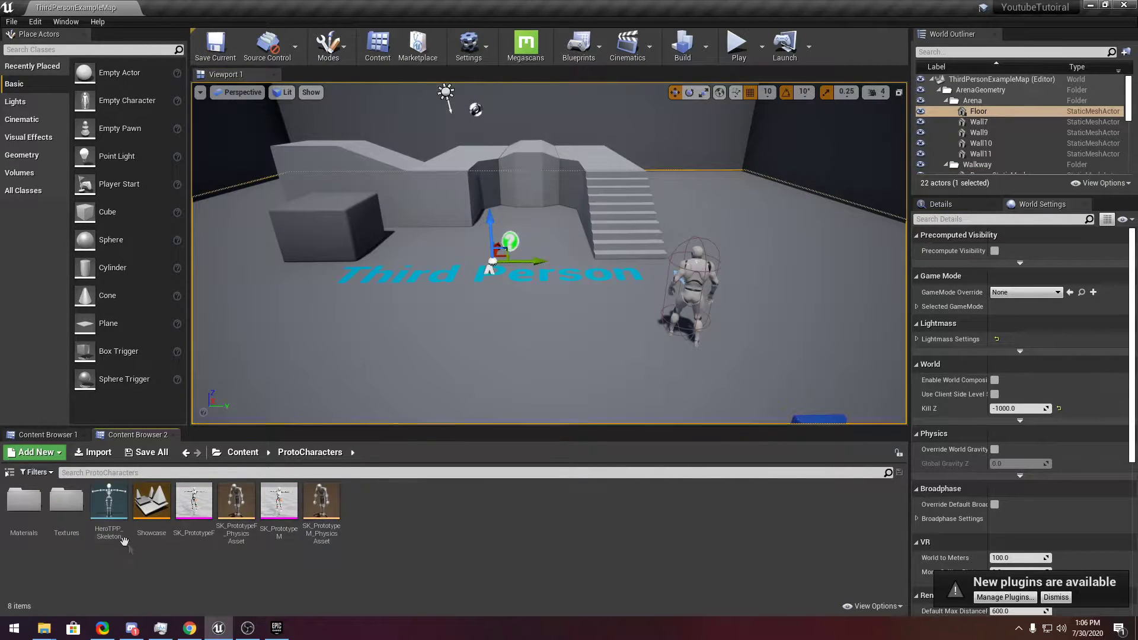
pyautogui.doubleClick(122, 540)
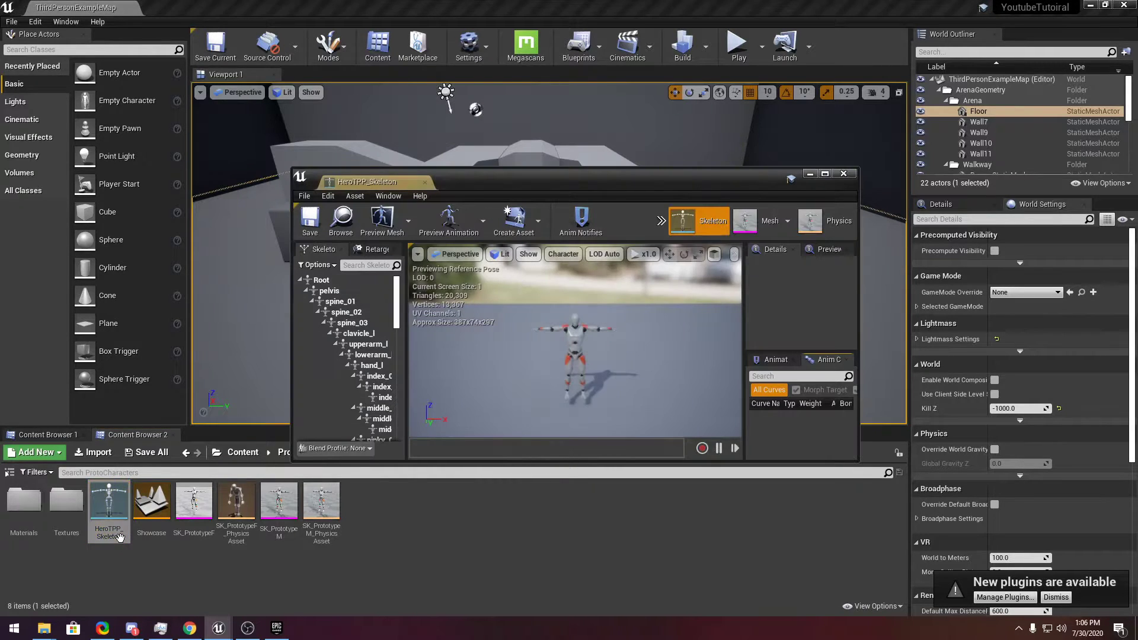
pyautogui.click(824, 174)
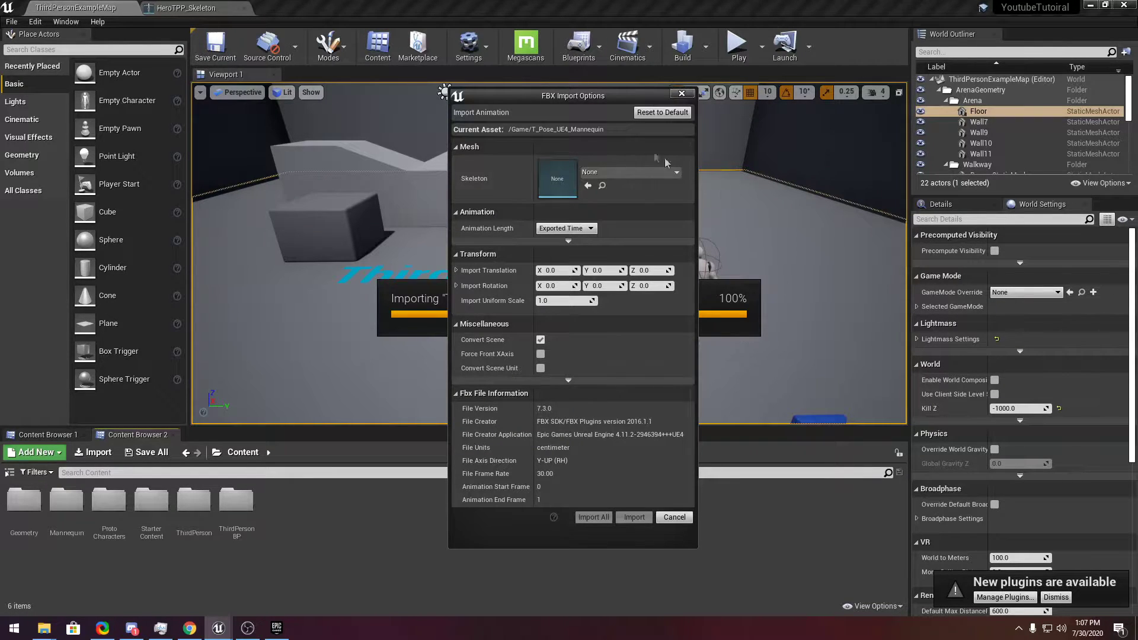
# - Set the import skeleton to UE4_Mannequin_Skeleton and import the T-pose animation
pyautogui.moveTo(576, 101); pyautogui.dragTo(760, 127)
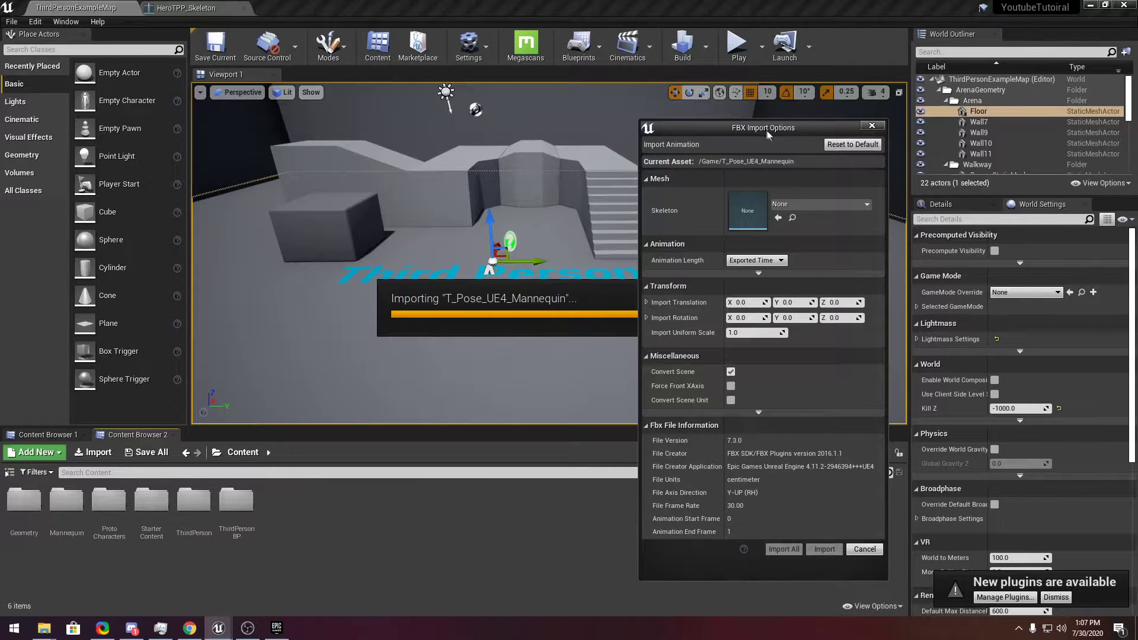
pyautogui.click(788, 204)
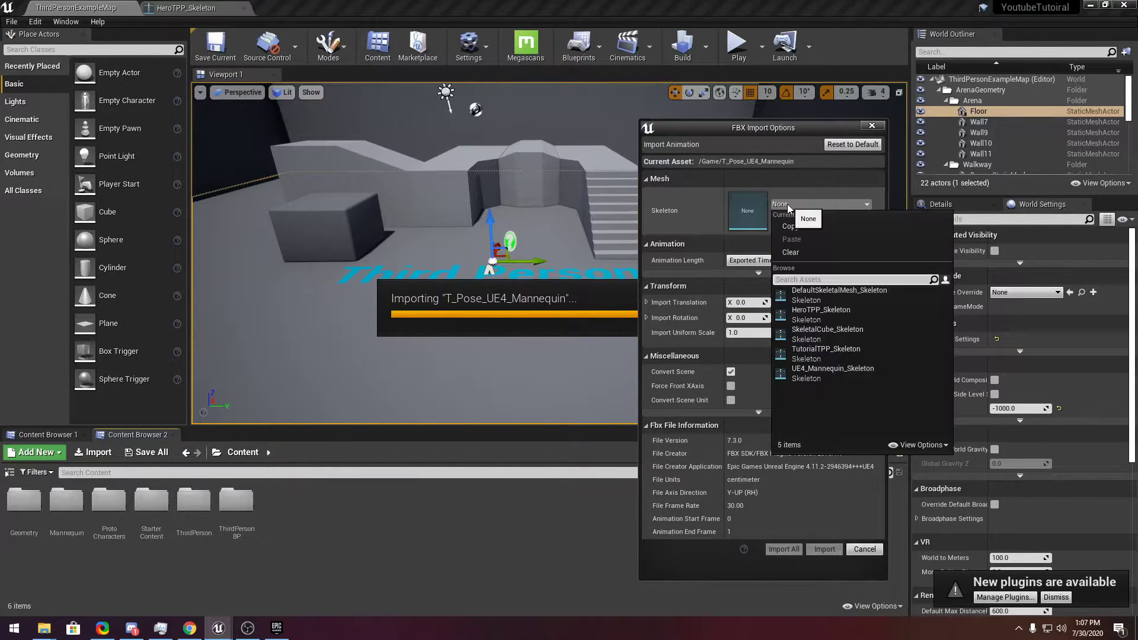
pyautogui.click(806, 373)
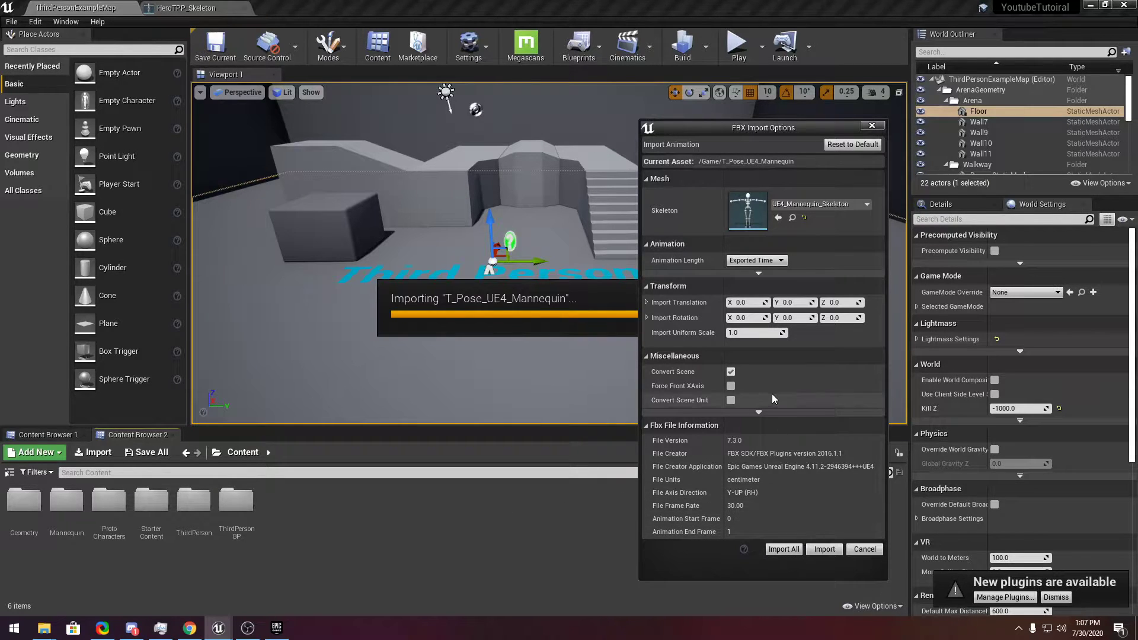
pyautogui.click(791, 546)
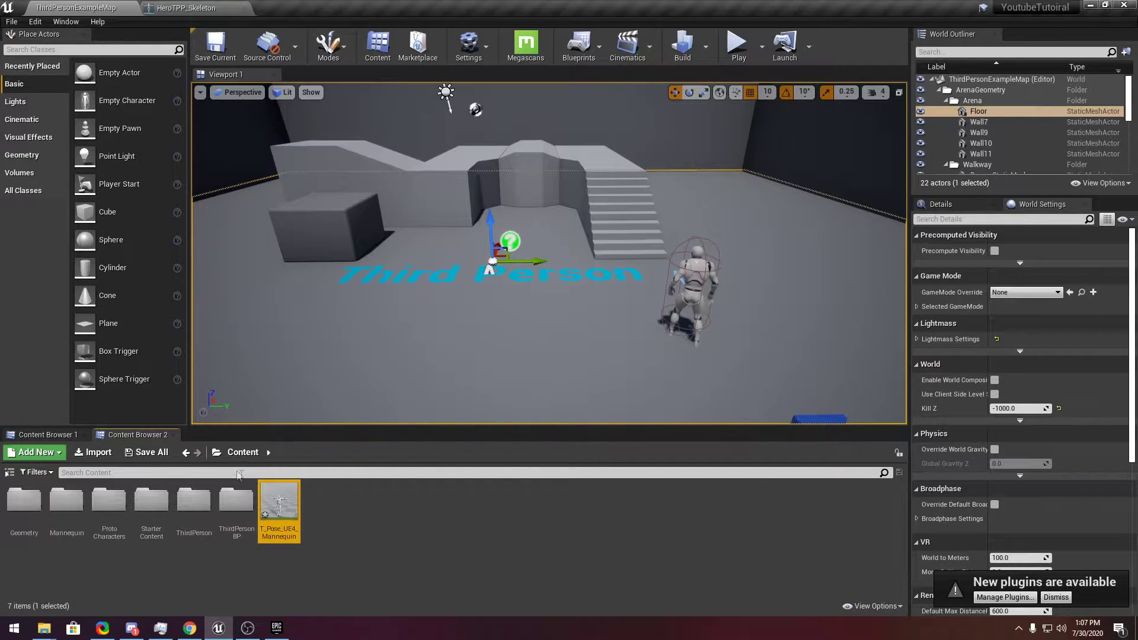
# - Preview the imported T_Pose_UE4_Mannequin animation, then close its editor
pyautogui.doubleClick(293, 510)
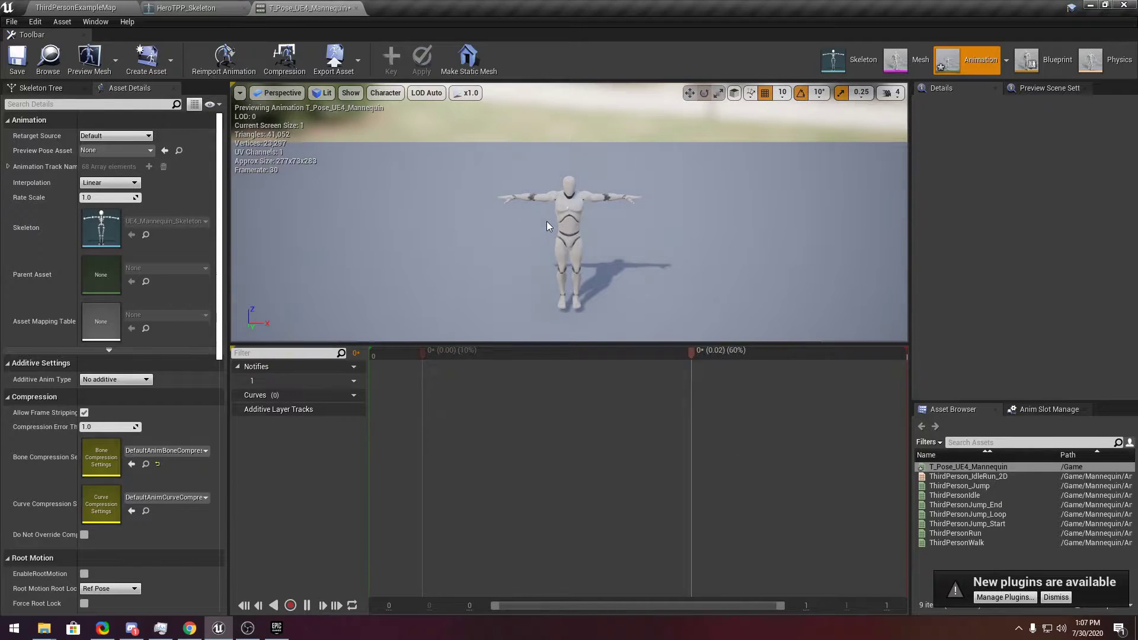
pyautogui.click(86, 7)
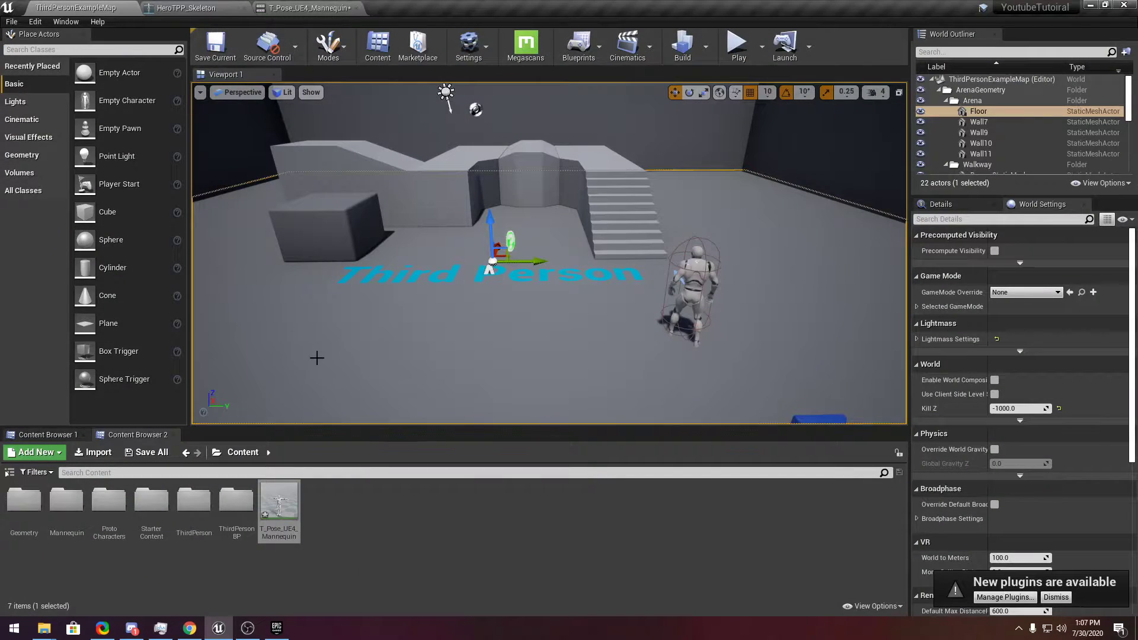
pyautogui.click(376, 501)
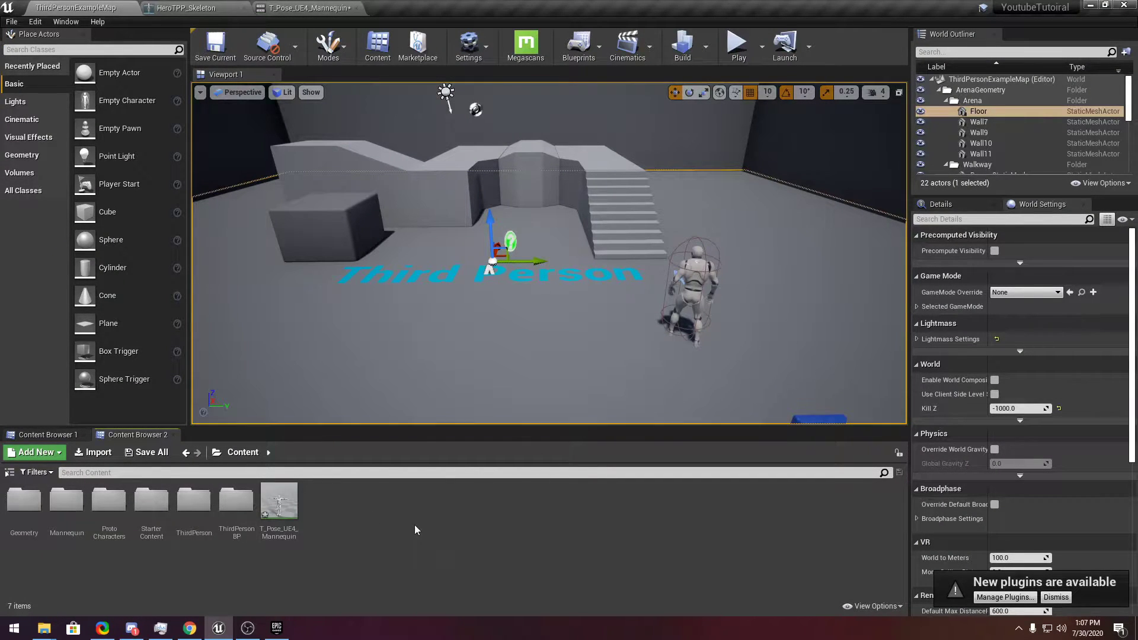
pyautogui.doubleClick(284, 483)
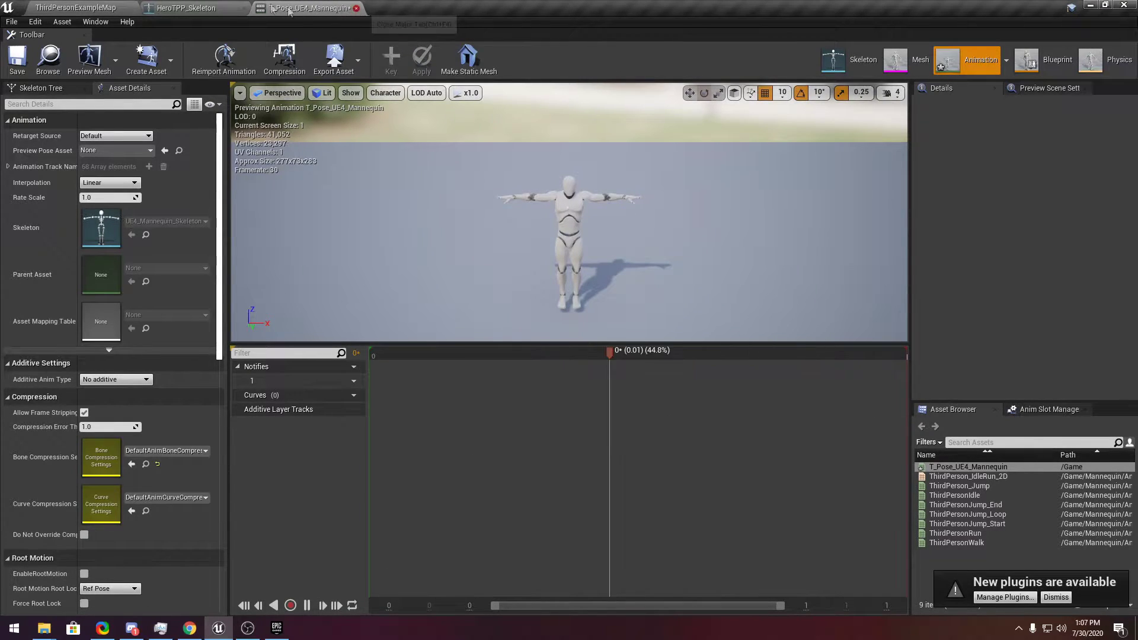
pyautogui.click(356, 8)
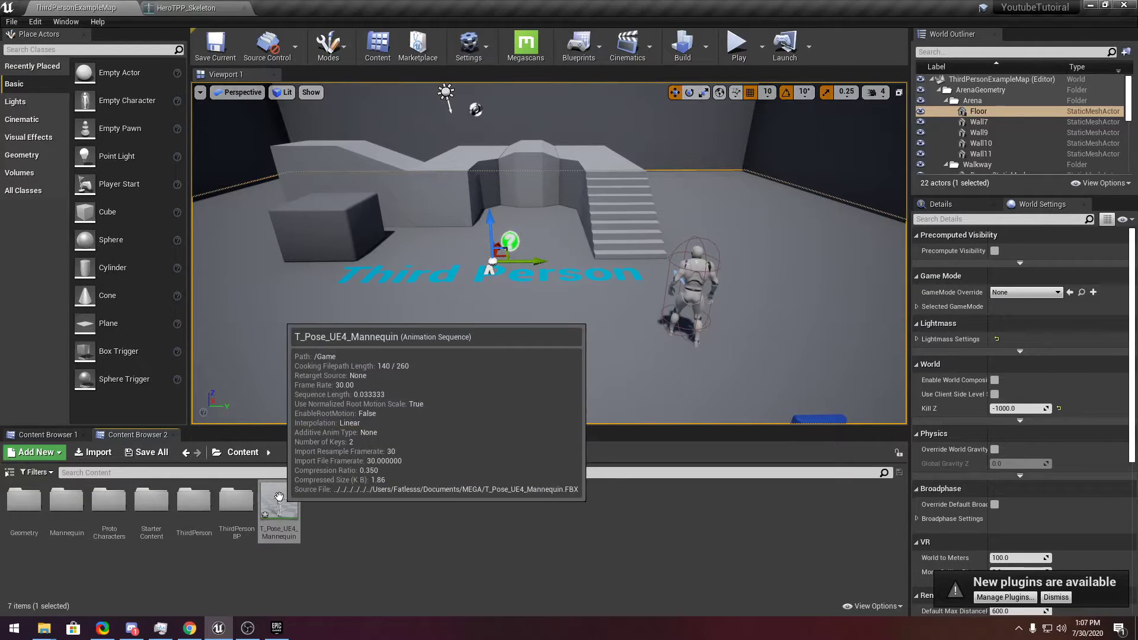
# - Create a pose asset from T_Pose_UE4_Mannequin, keeping the default name
pyautogui.rightClick(279, 497)
pyautogui.moveTo(339, 85)
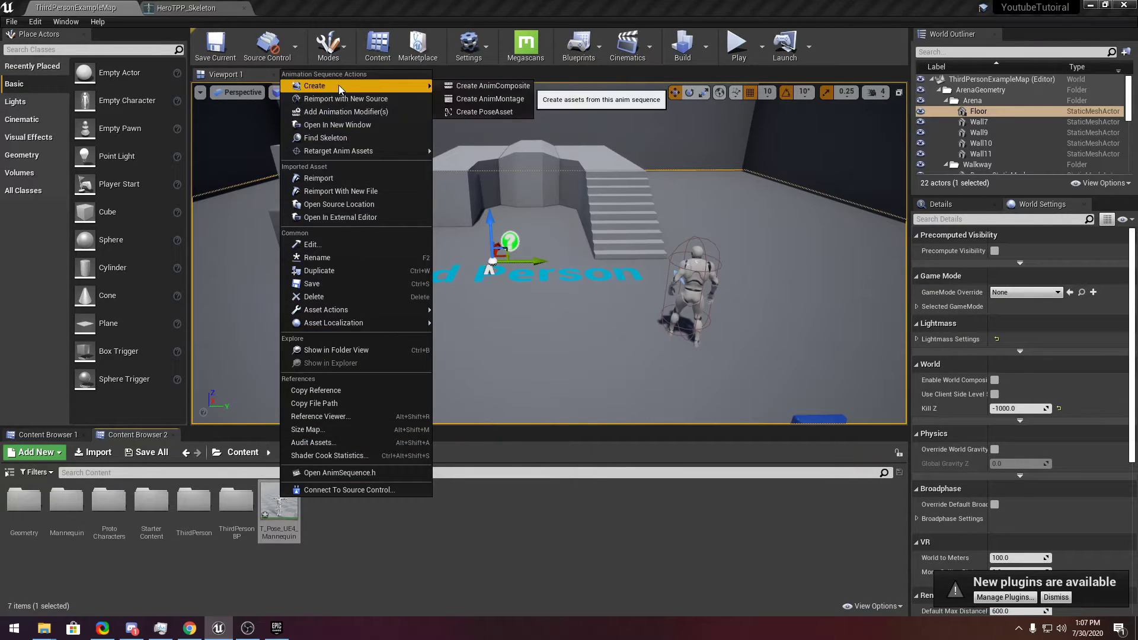
pyautogui.click(468, 113)
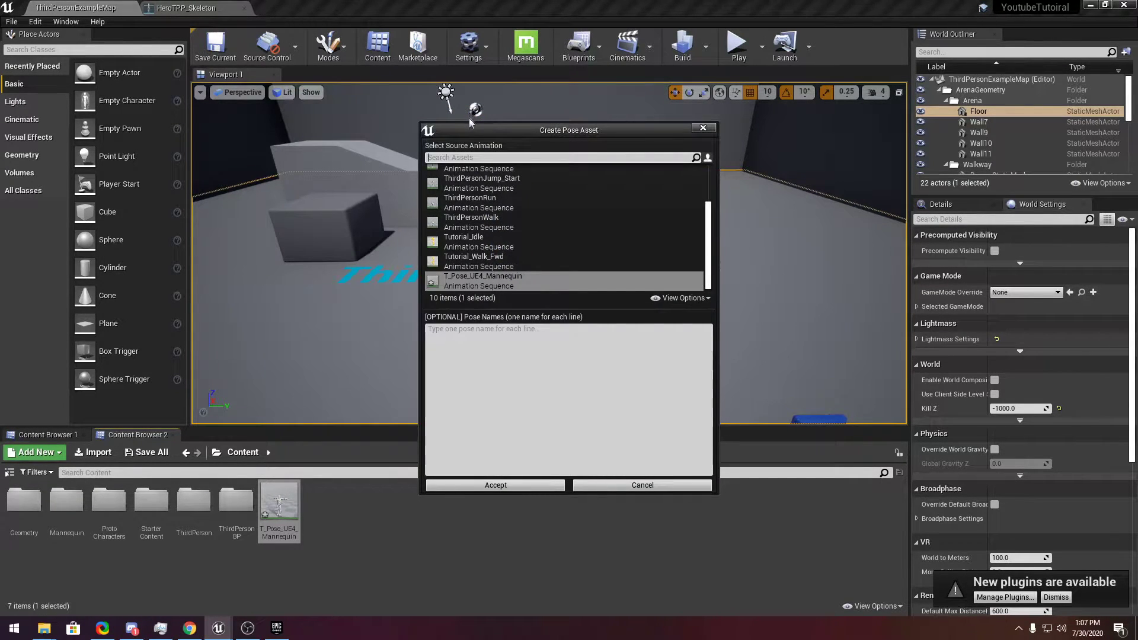
pyautogui.click(479, 276)
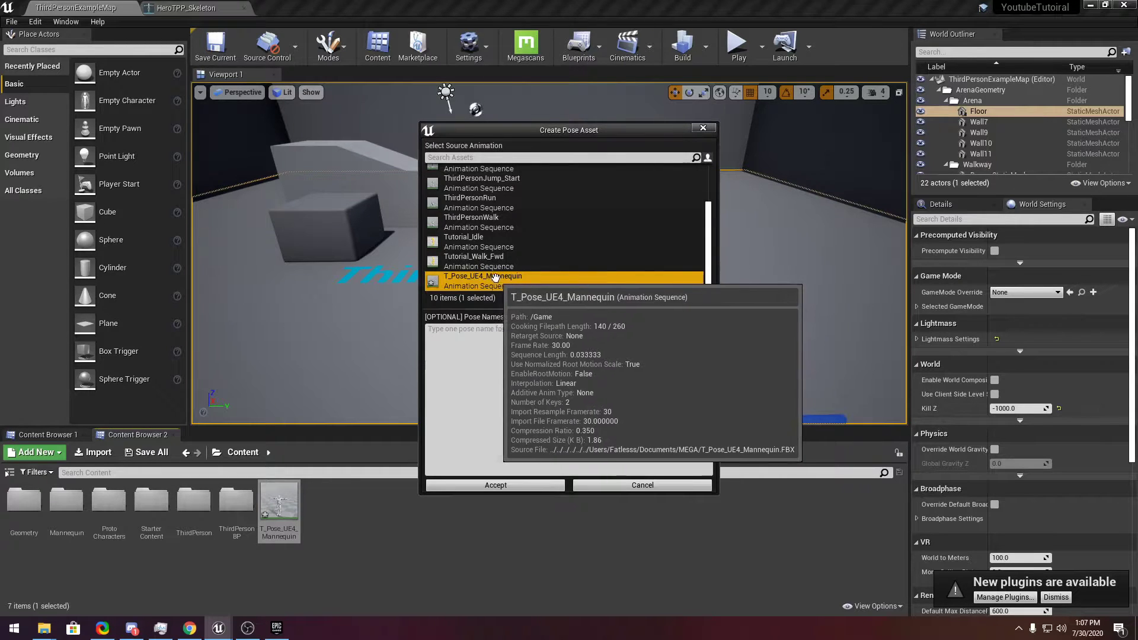
pyautogui.click(495, 485)
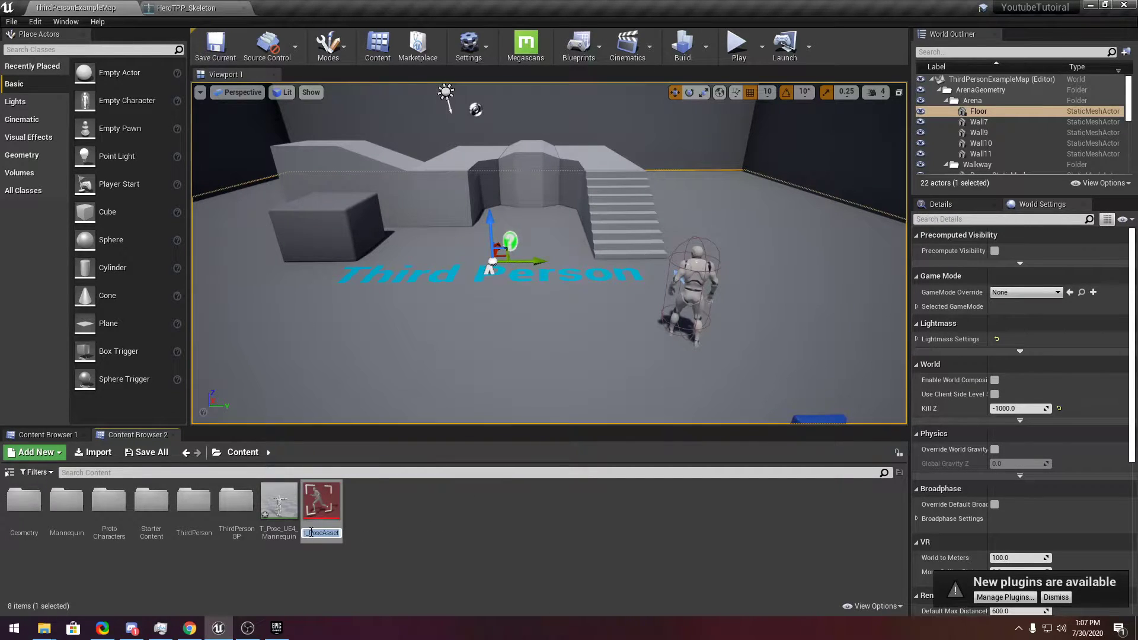
pyautogui.press('Return')
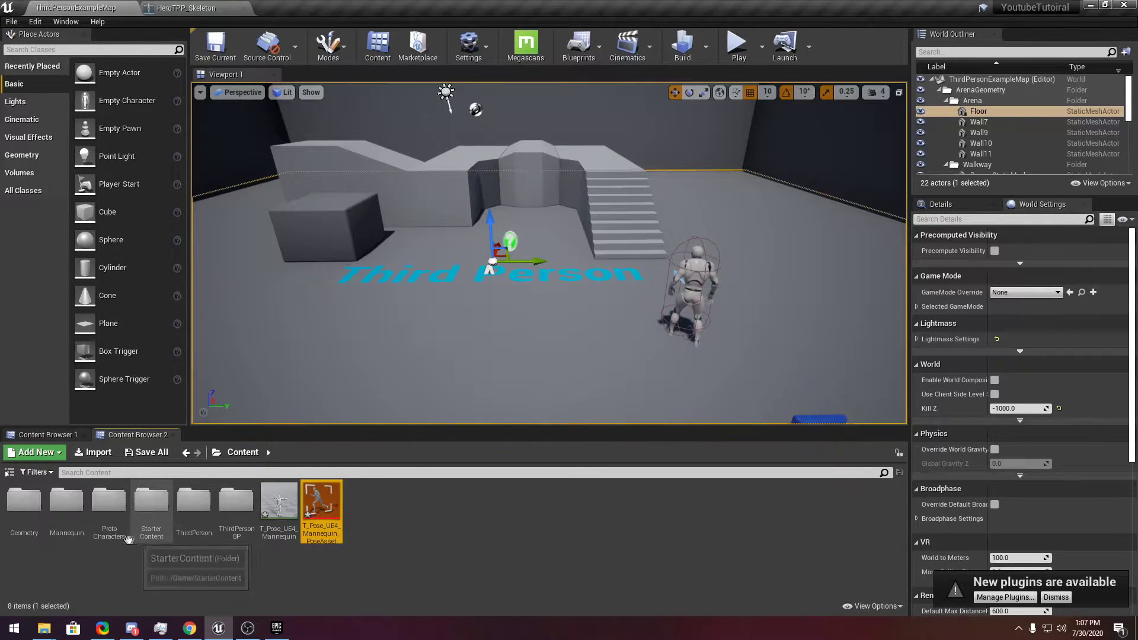
# - Open HeroTPP_Skeleton from the Proto Characters folder
pyautogui.doubleClick(109, 504)
pyautogui.doubleClick(109, 504)
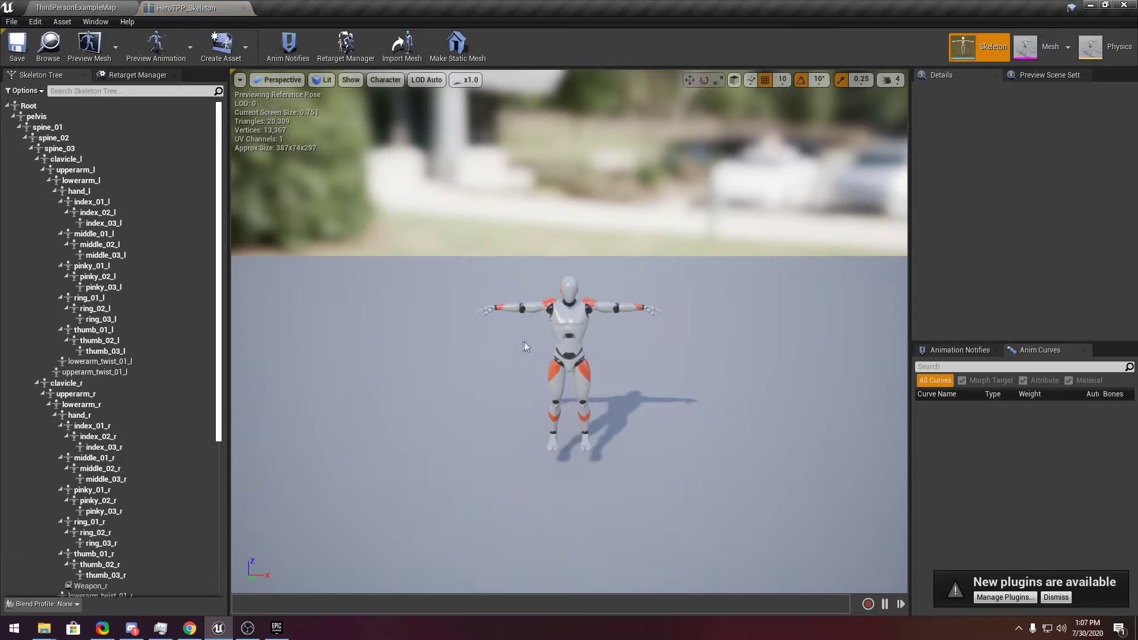
pyautogui.scroll(4, 573, 323)
pyautogui.scroll(-4, 574, 322)
# - Assign the Humanoid rig in Retarget Manager and save the skeleton
pyautogui.click(141, 77)
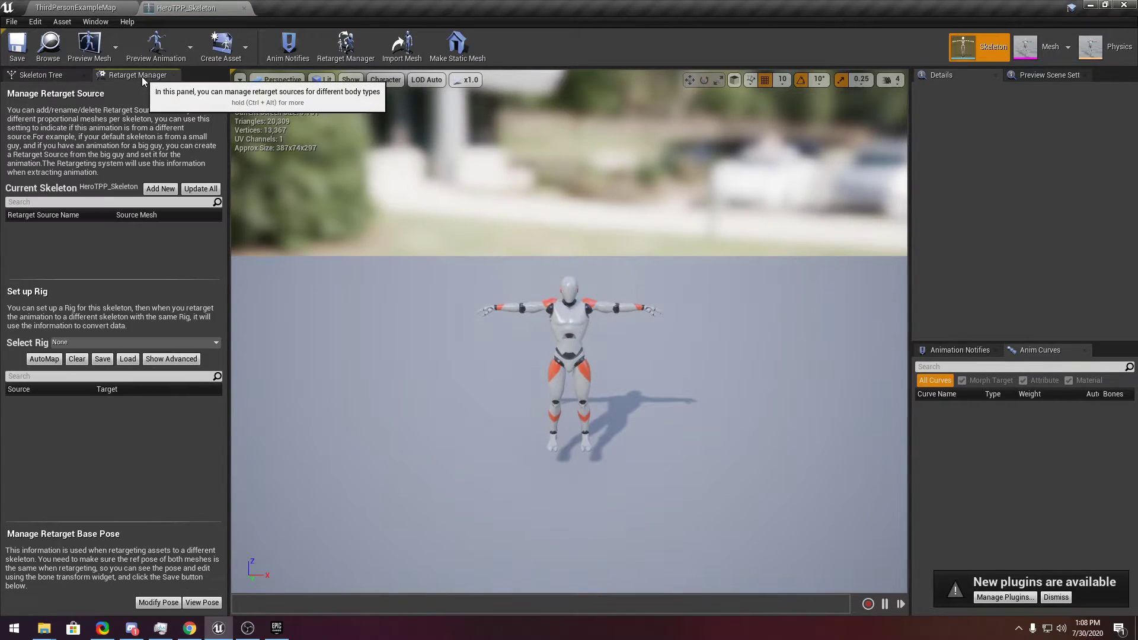
pyautogui.click(111, 344)
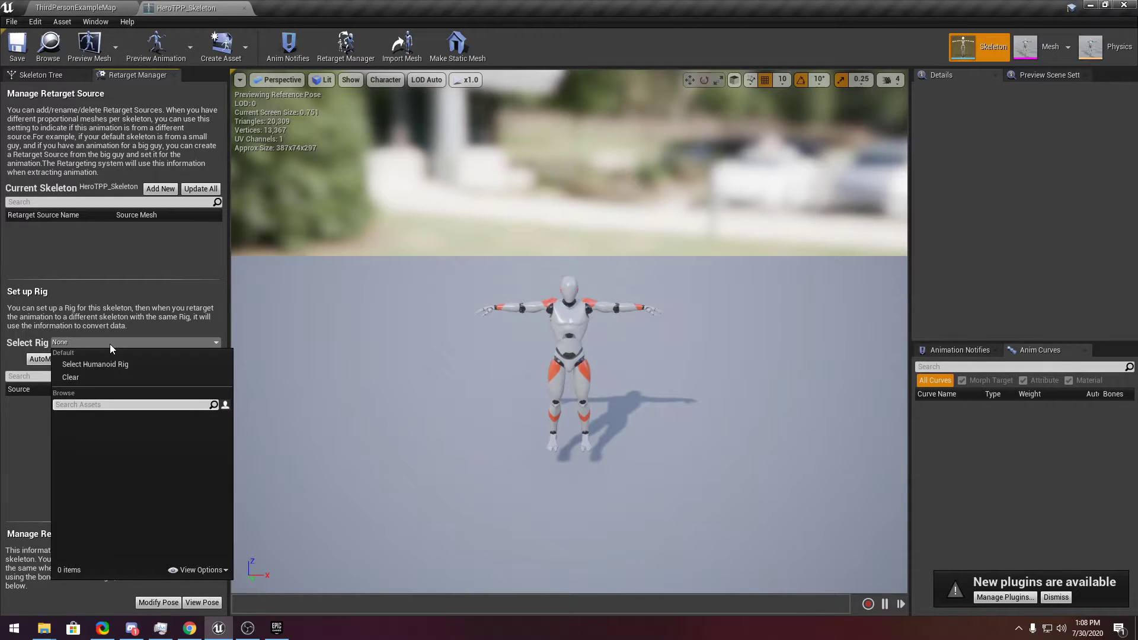
pyautogui.click(110, 363)
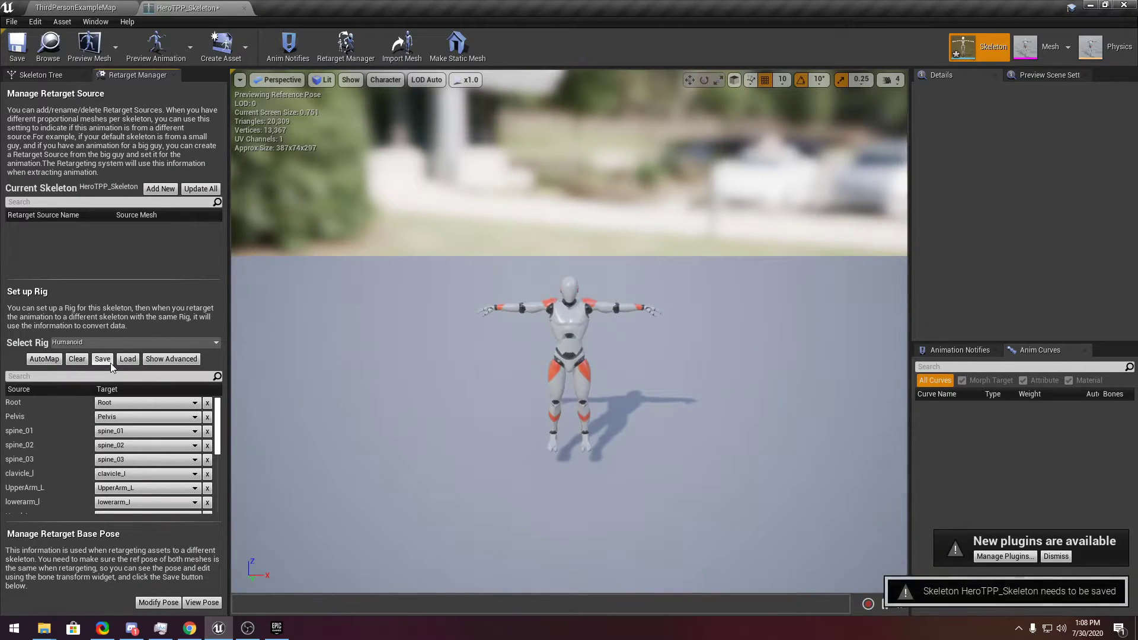
pyautogui.click(1066, 558)
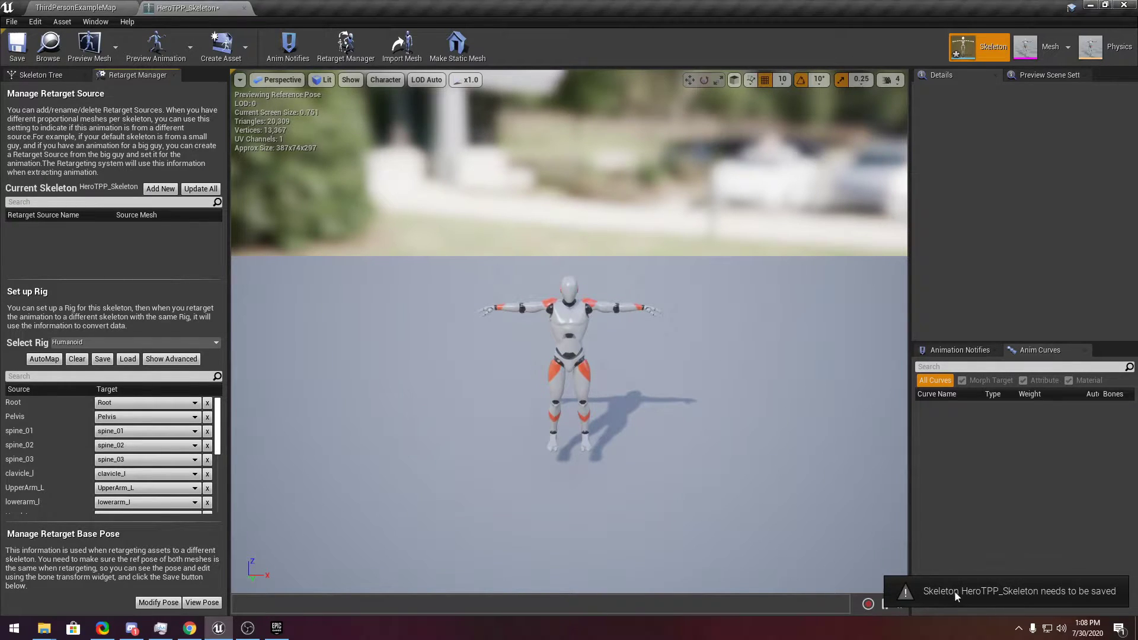
pyautogui.click(17, 47)
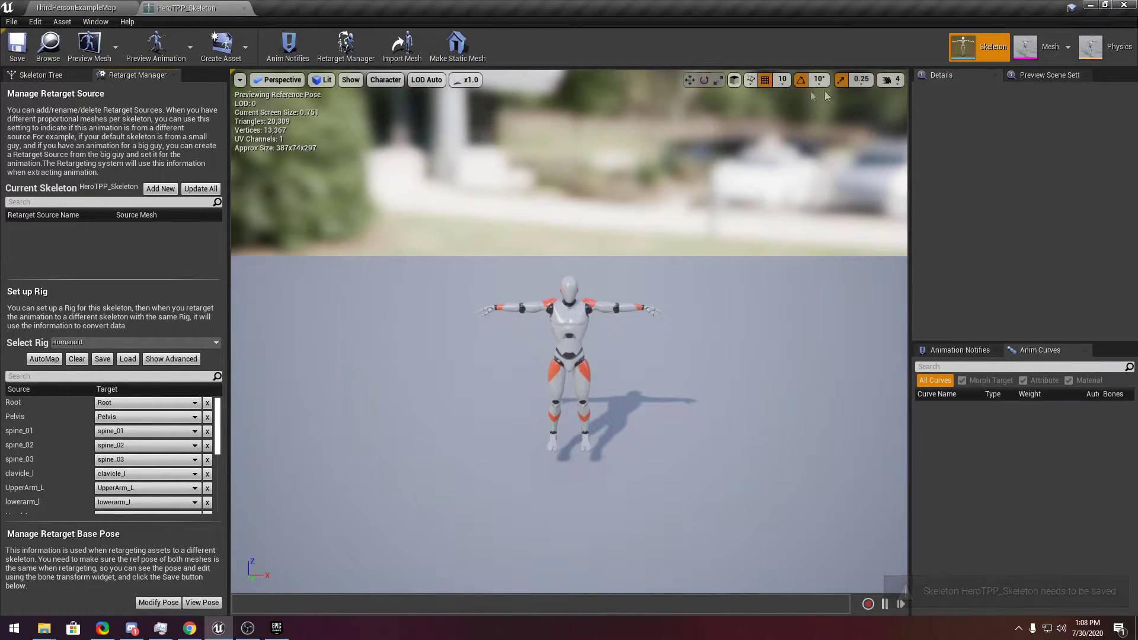
pyautogui.click(1024, 76)
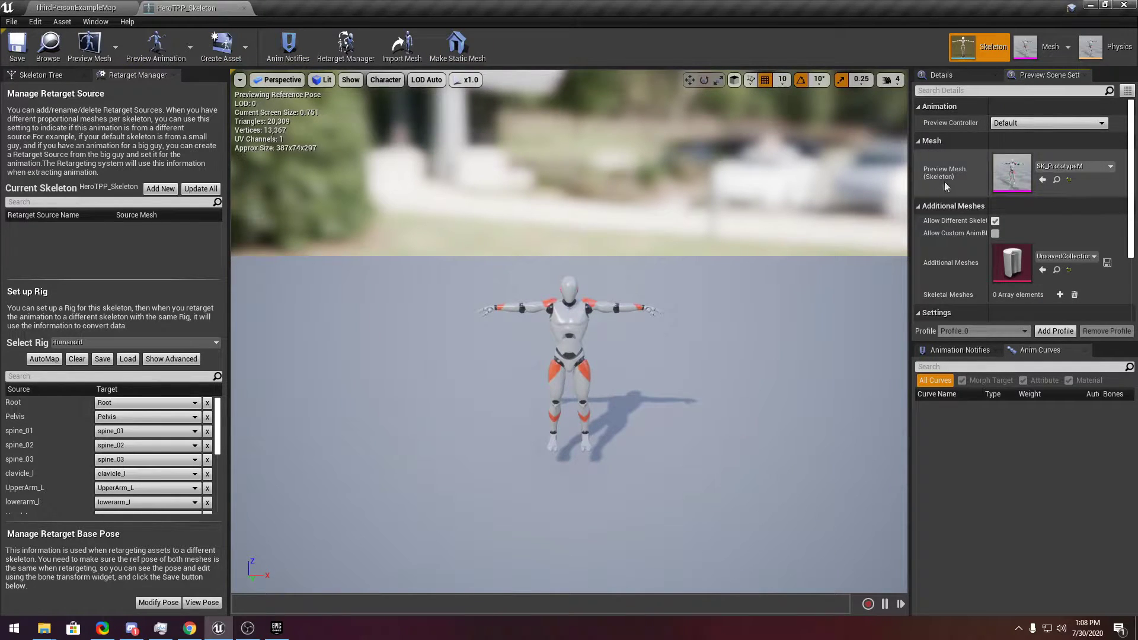
pyautogui.click(60, 7)
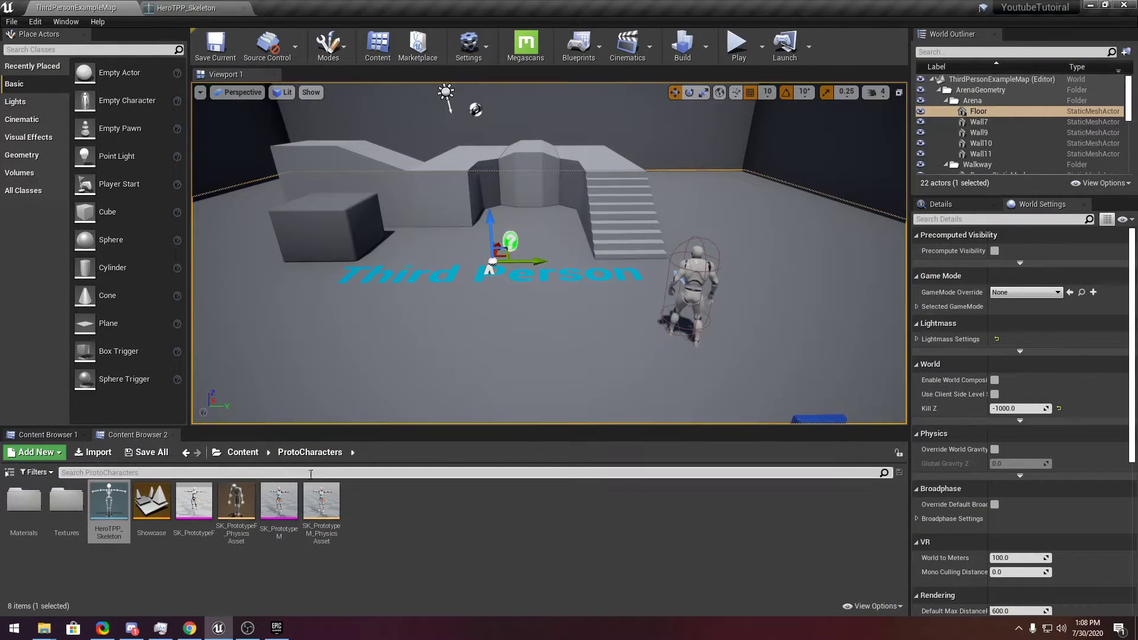
# - Open UE4_Mannequin_Skeleton from Content > Mannequin > Character > Mesh
pyautogui.click(244, 456)
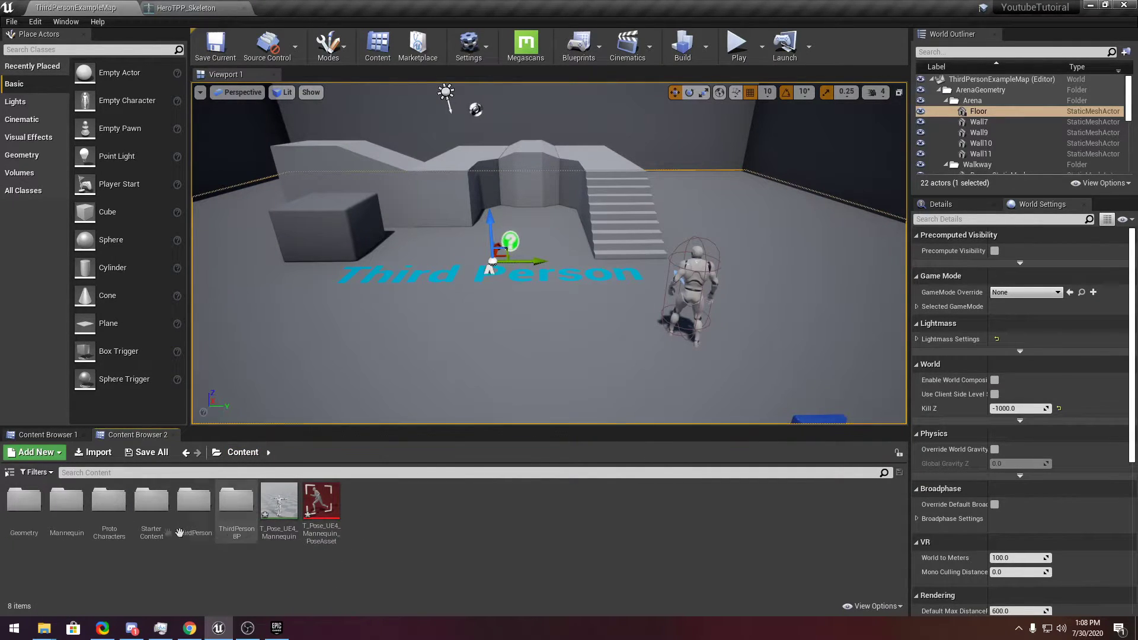
pyautogui.doubleClick(67, 532)
pyautogui.doubleClick(68, 533)
pyautogui.doubleClick(66, 510)
pyautogui.doubleClick(104, 504)
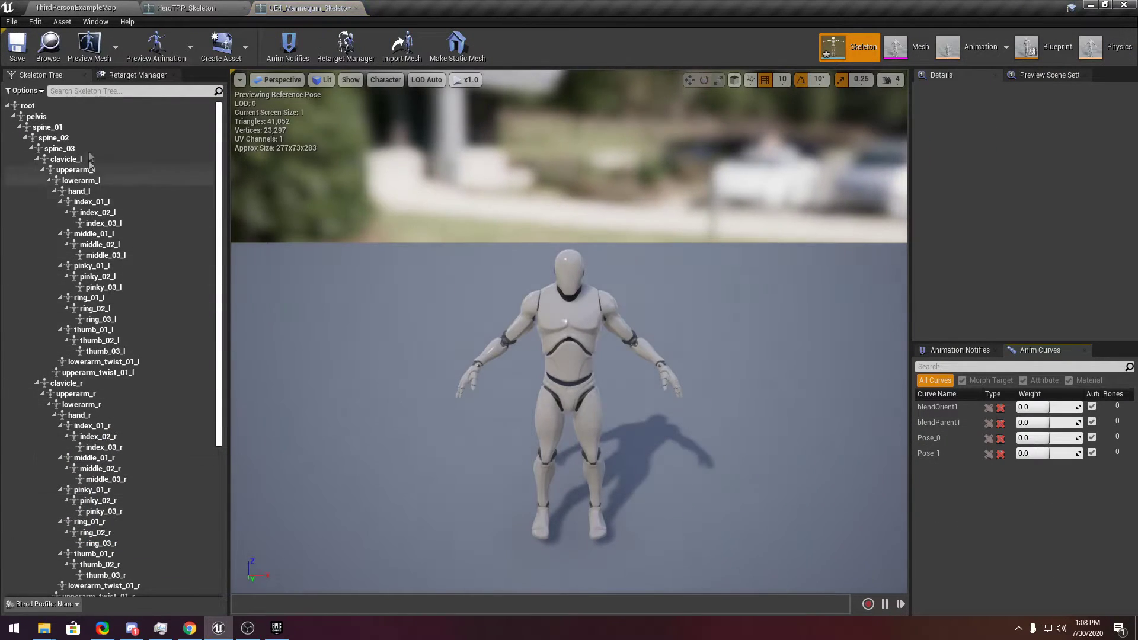
# - Assign the Humanoid rig in Retarget Manager and open the Modify Pose options
pyautogui.click(102, 75)
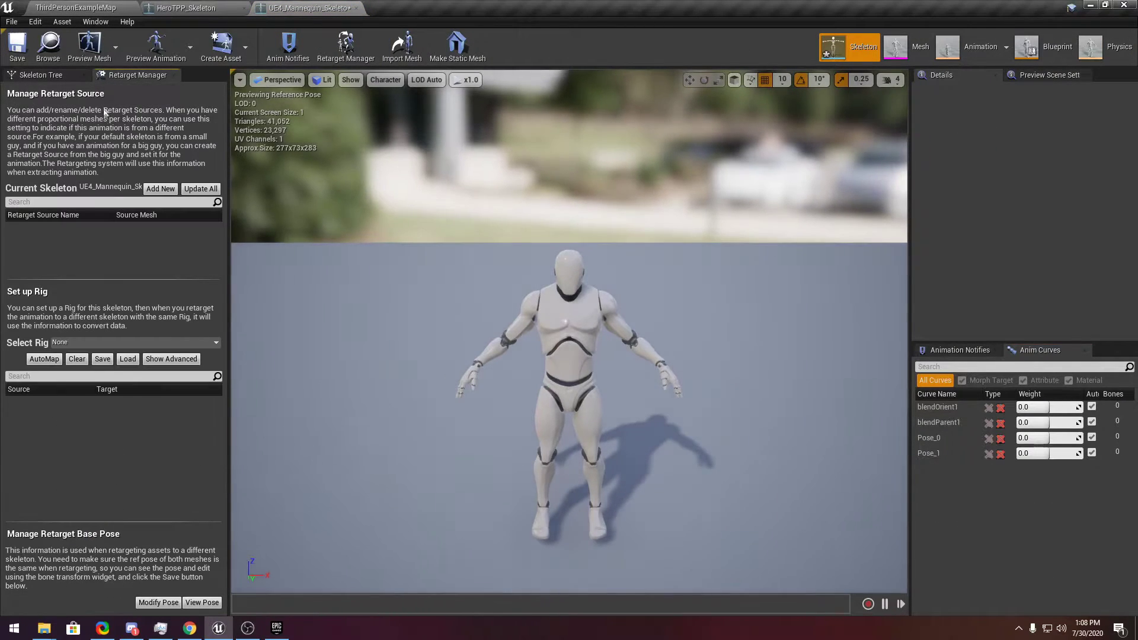
pyautogui.click(87, 340)
pyautogui.click(88, 361)
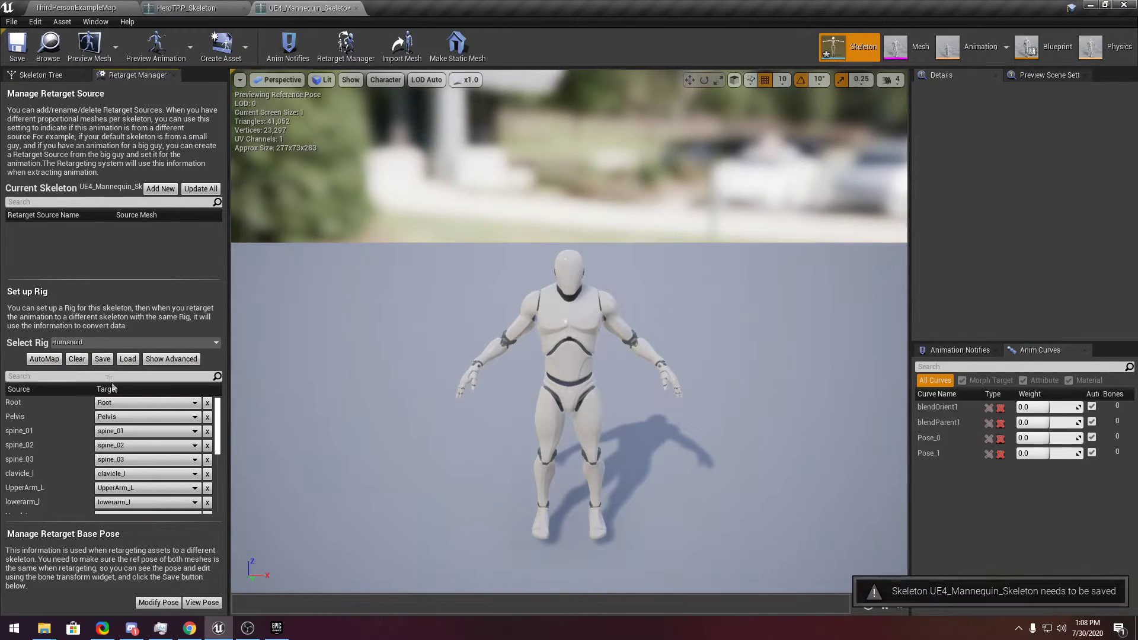
pyautogui.scroll(-2, 118, 450)
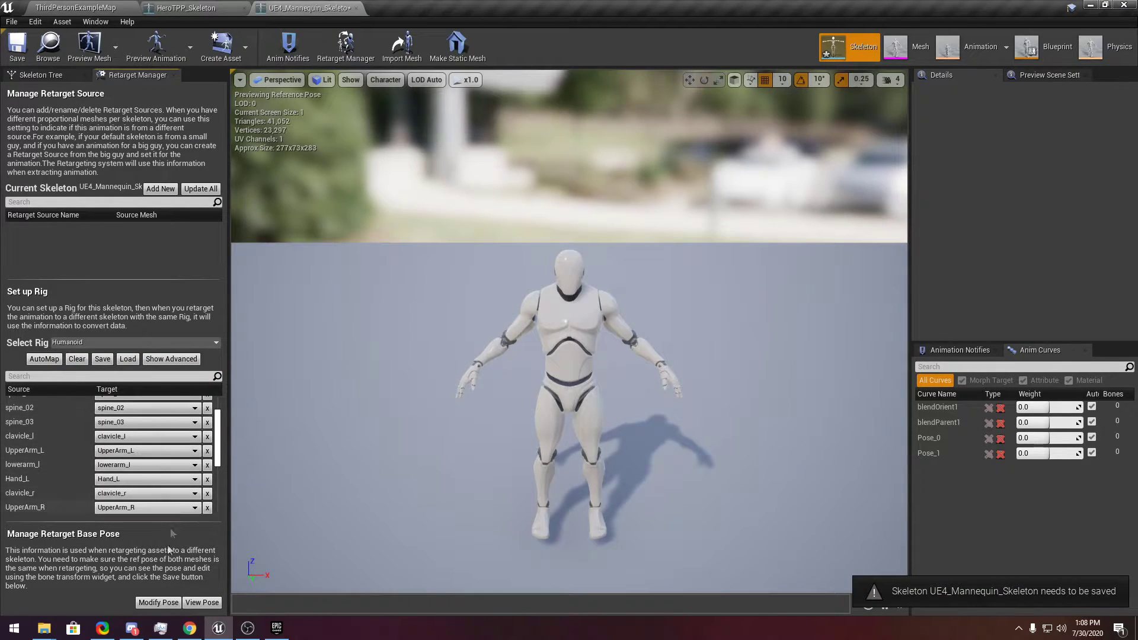
pyautogui.click(164, 603)
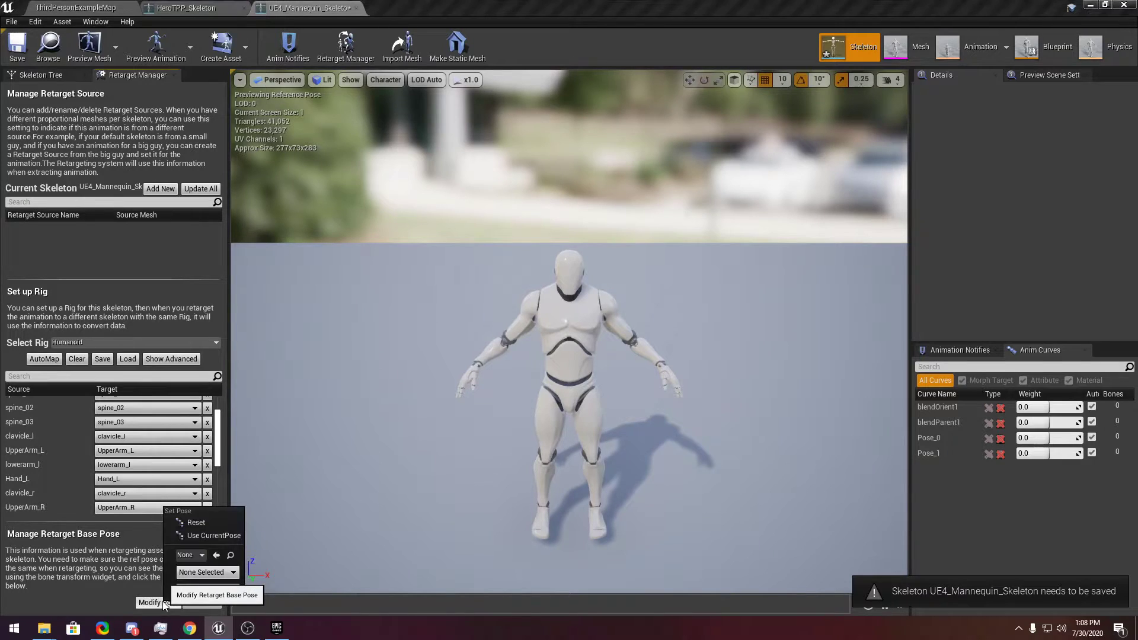
# - Import Pose_0 from T_Pose_UE4_Mannequin_PoseAsset and store it as the retarget base pose
pyautogui.click(185, 556)
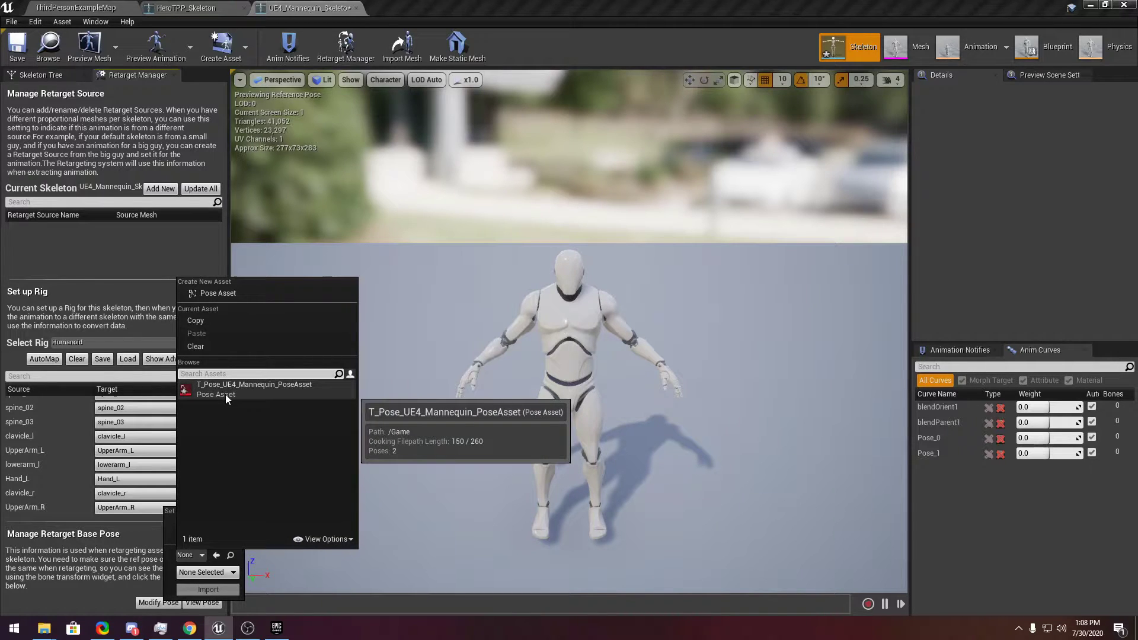
pyautogui.click(264, 397)
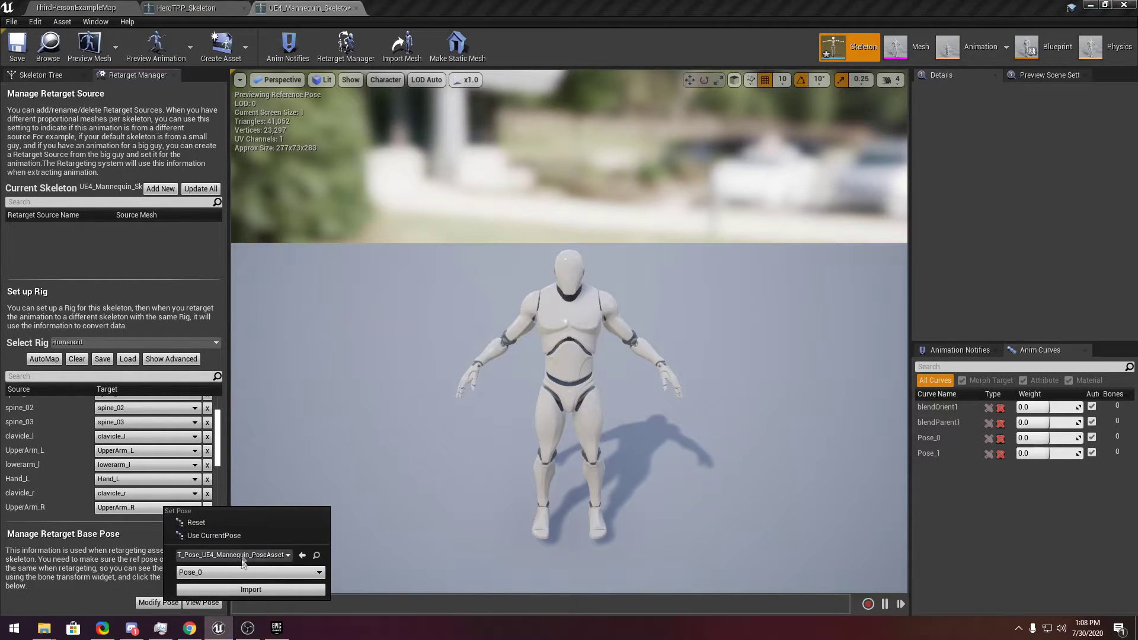
pyautogui.click(244, 591)
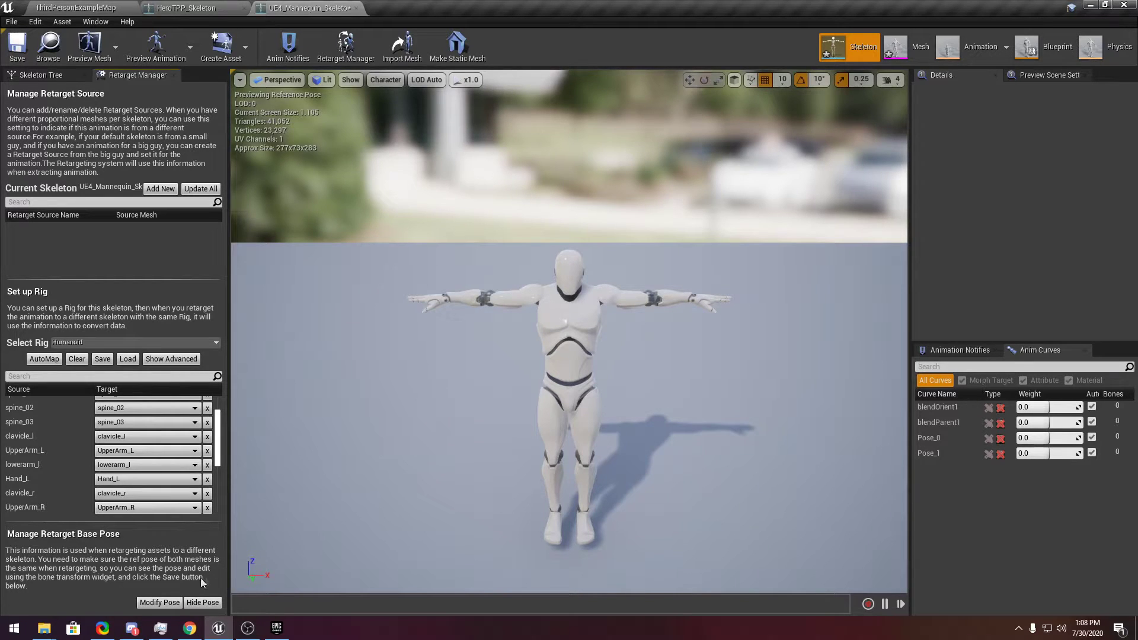
pyautogui.click(169, 601)
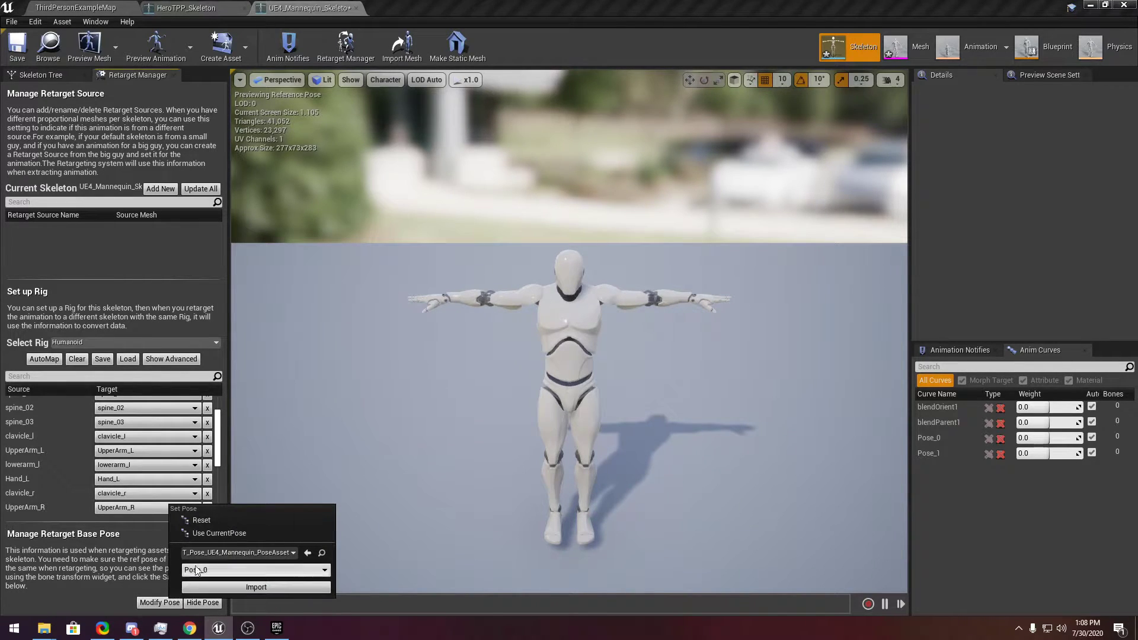
pyautogui.click(208, 534)
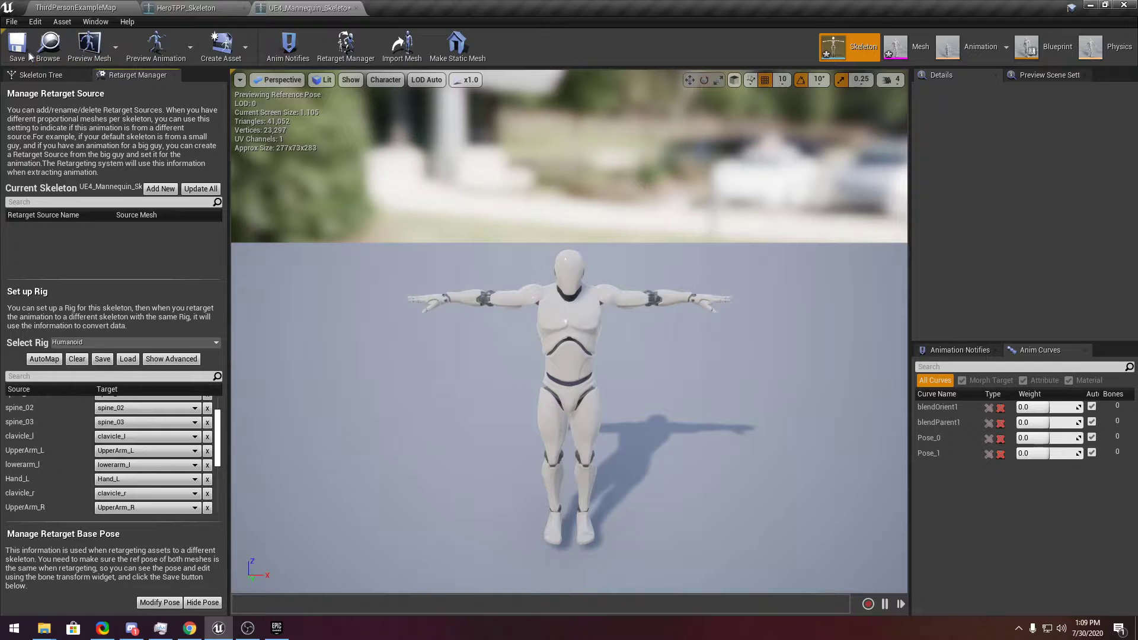
pyautogui.click(178, 7)
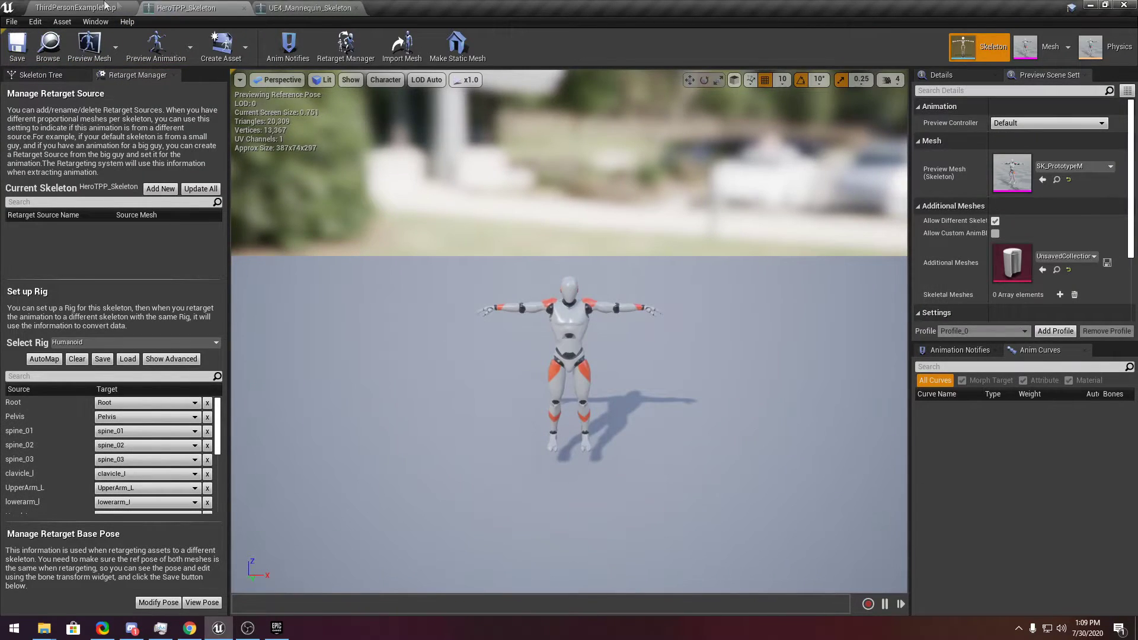
# - Return to the level editor and browse to Content > Mannequin > Animations
pyautogui.click(105, 7)
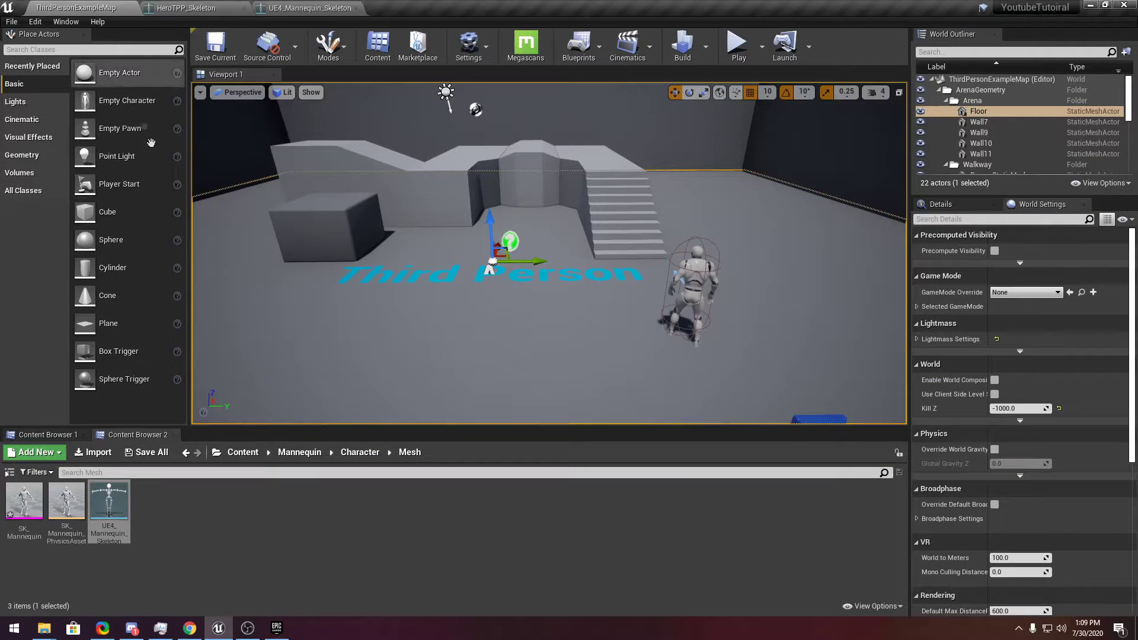
pyautogui.click(252, 454)
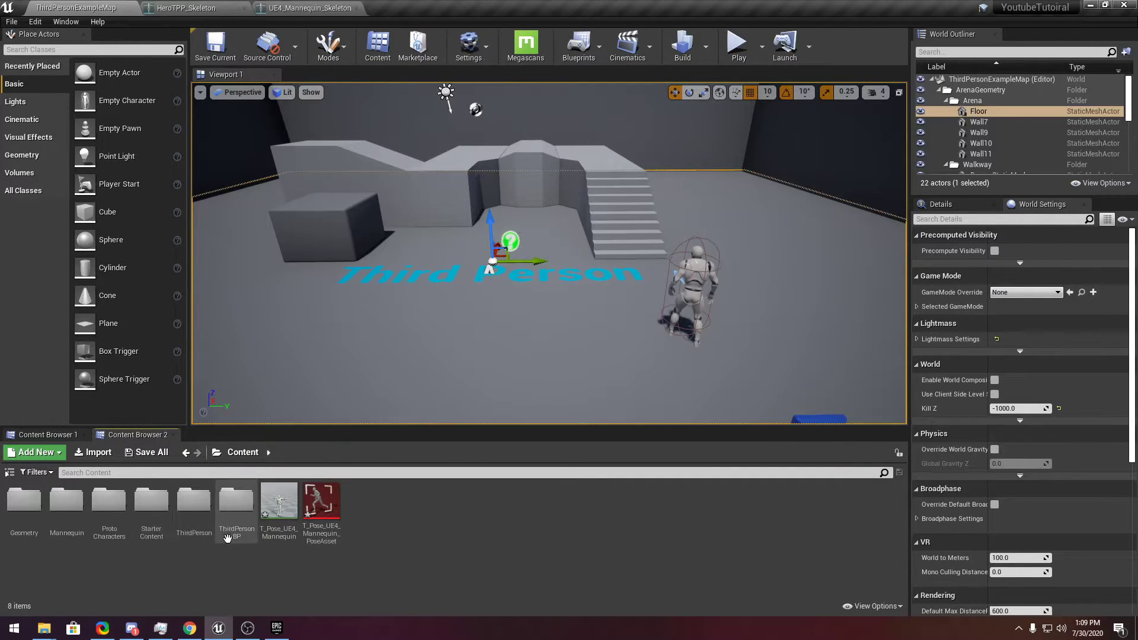
pyautogui.doubleClick(66, 510)
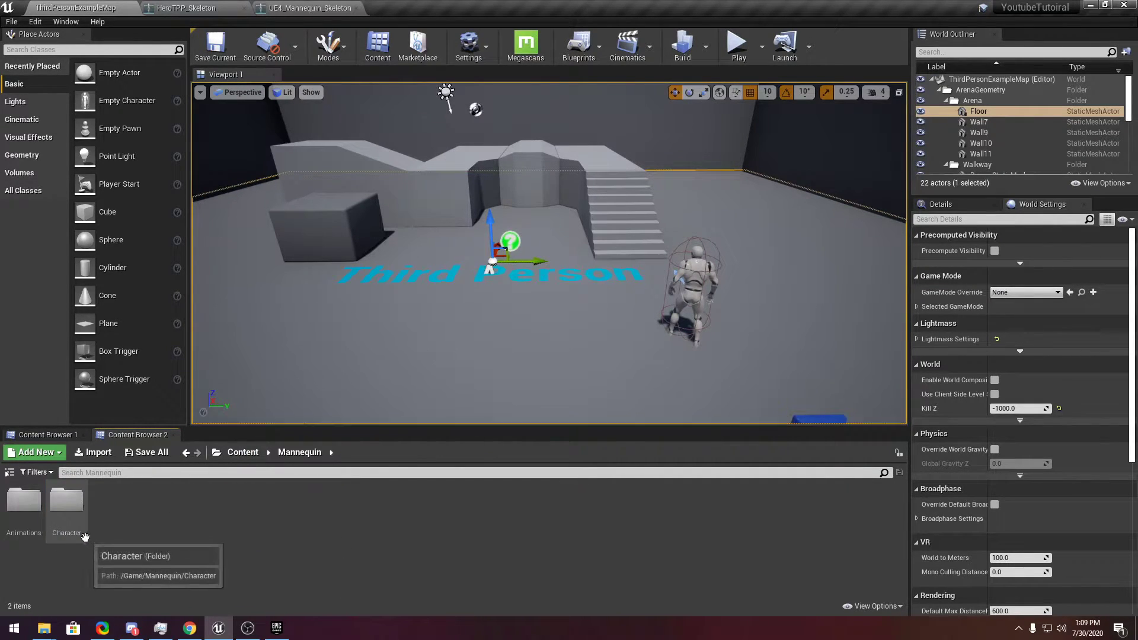
pyautogui.doubleClick(24, 504)
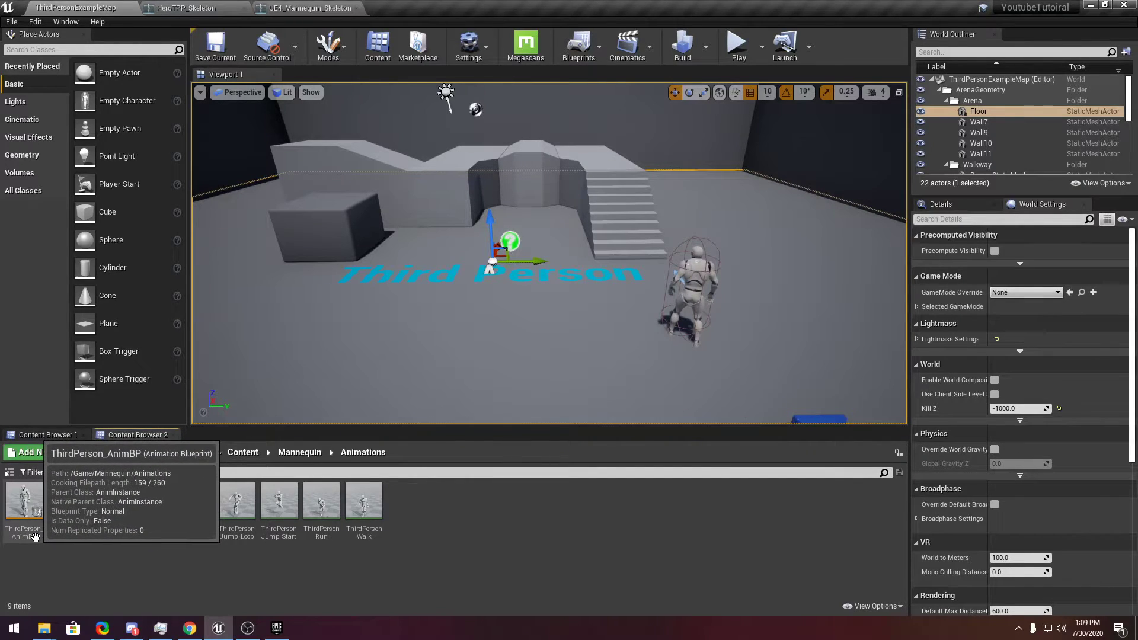
# - Start retargeting ThirdPerson_AnimBP to HeroTPP_Skeleton, then cancel the dialog
pyautogui.rightClick(41, 541)
pyautogui.moveTo(118, 258)
pyautogui.click(210, 259)
pyautogui.click(293, 229)
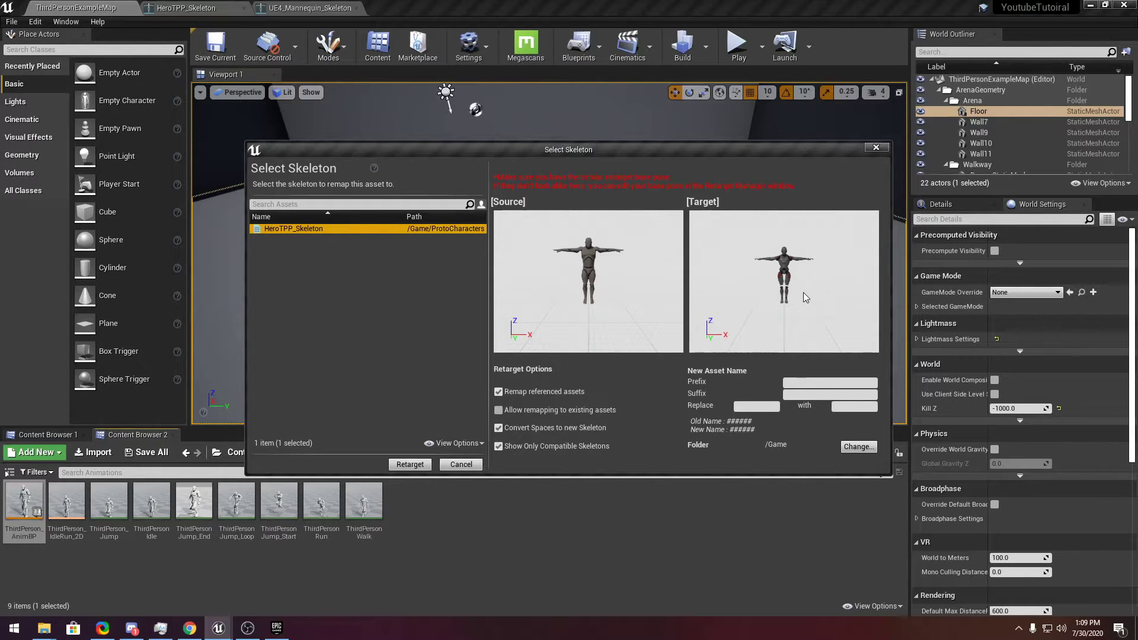
pyautogui.click(876, 148)
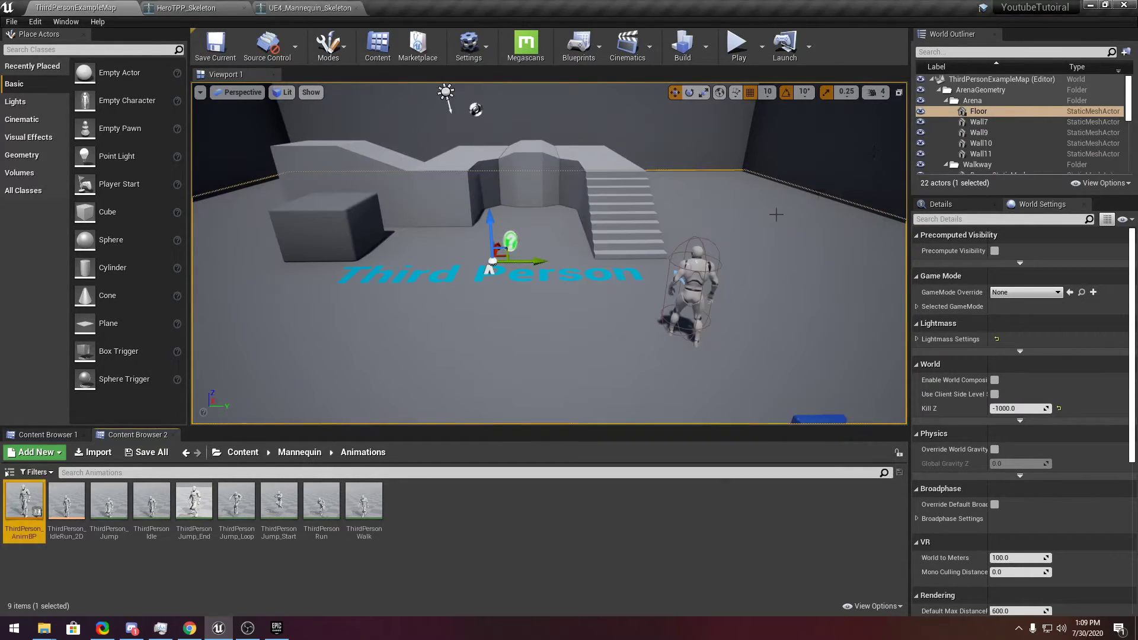
# - Navigate to ProtoCharacters and open HeroTPP_Skeleton, showing its bone hierarchy
pyautogui.click(237, 451)
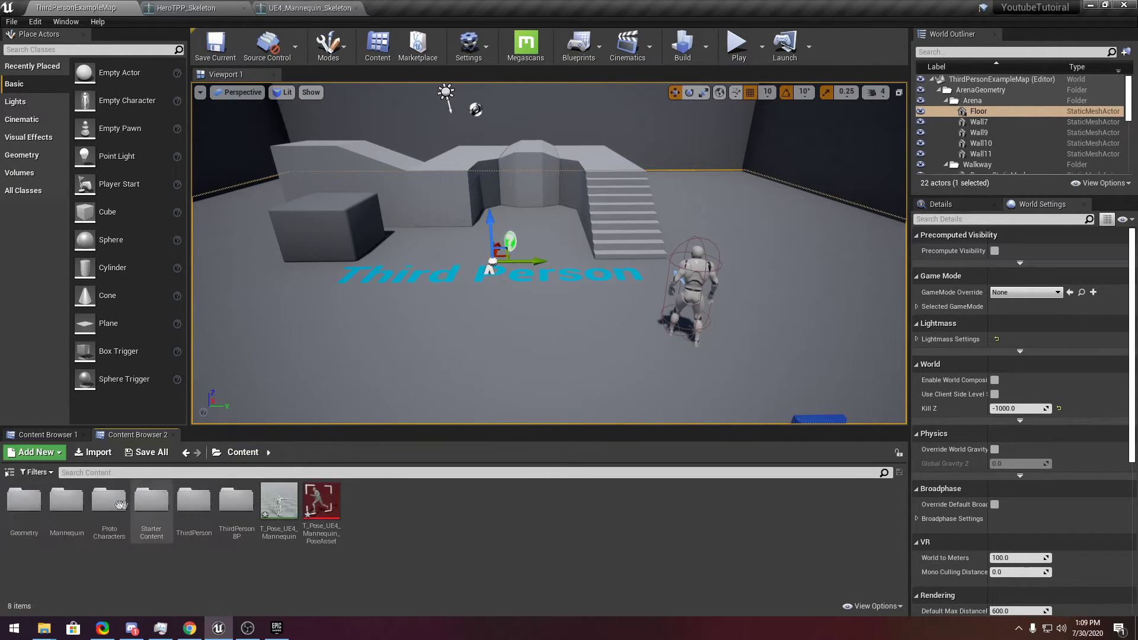
pyautogui.doubleClick(74, 504)
pyautogui.doubleClick(83, 506)
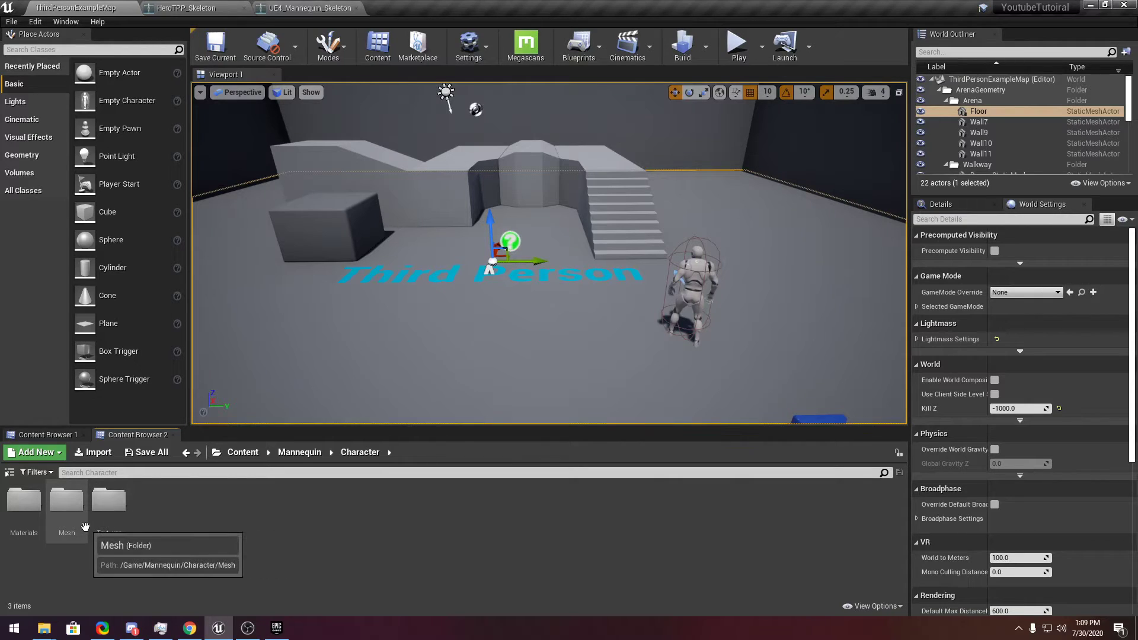
pyautogui.click(243, 452)
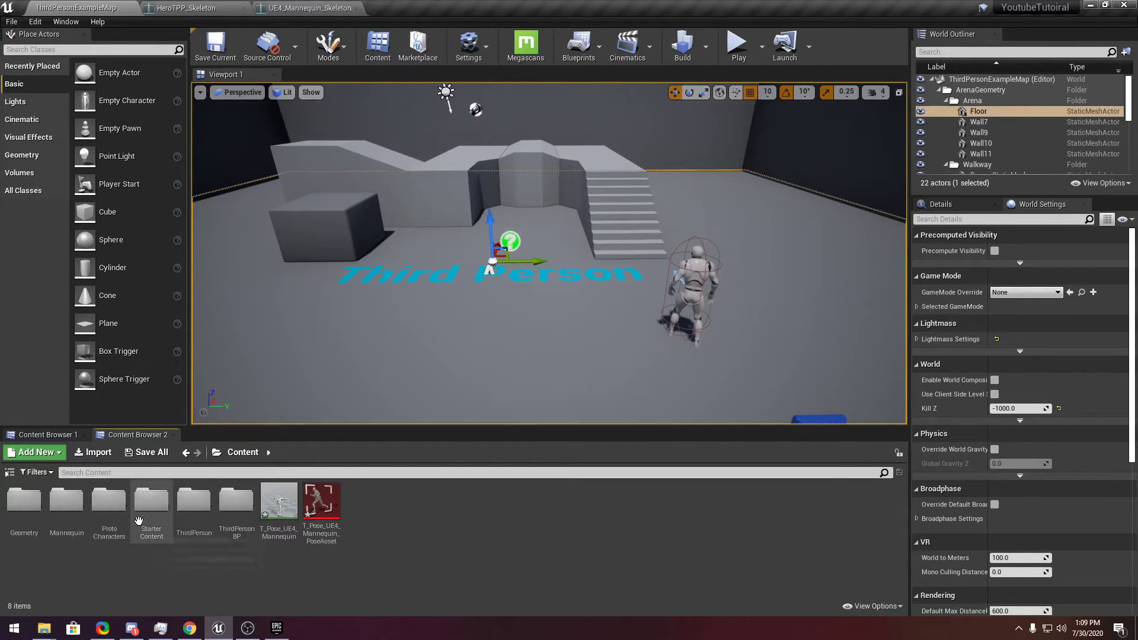
pyautogui.doubleClick(108, 504)
pyautogui.doubleClick(102, 535)
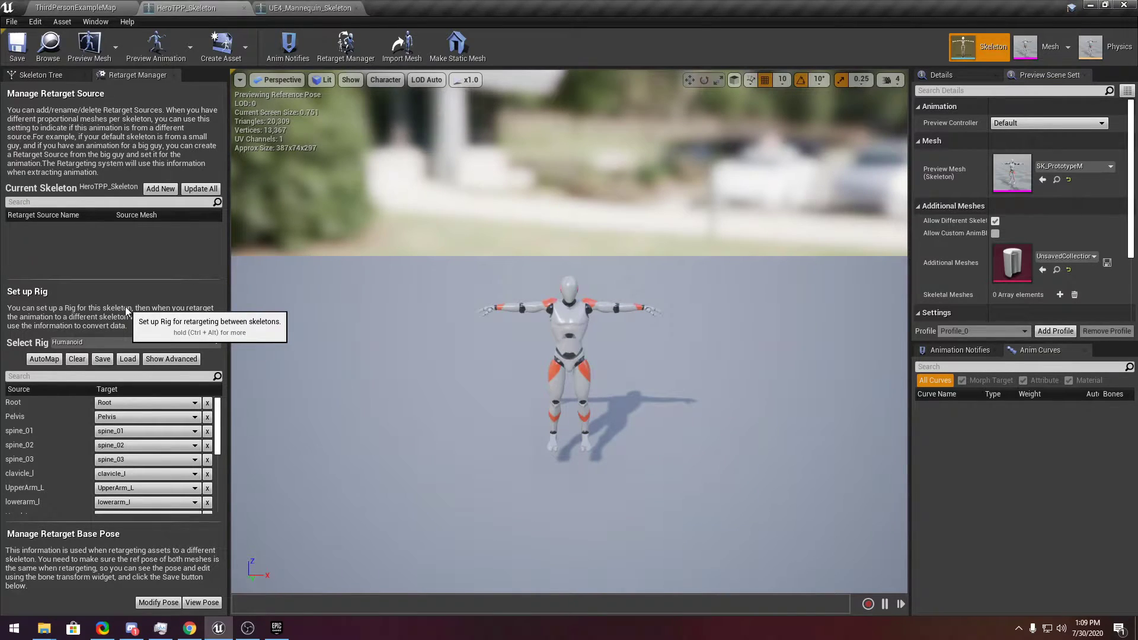
pyautogui.click(65, 71)
# - Show the retargeting options and recursively set every bone's translation retargeting to Skeleton from Root
pyautogui.click(30, 91)
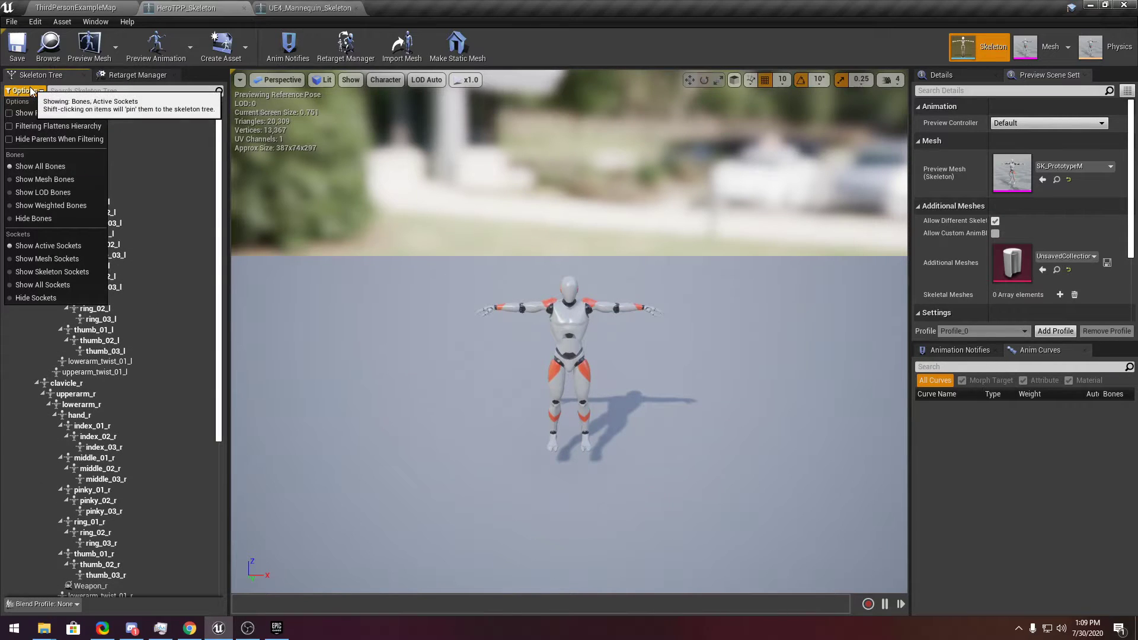
pyautogui.click(23, 116)
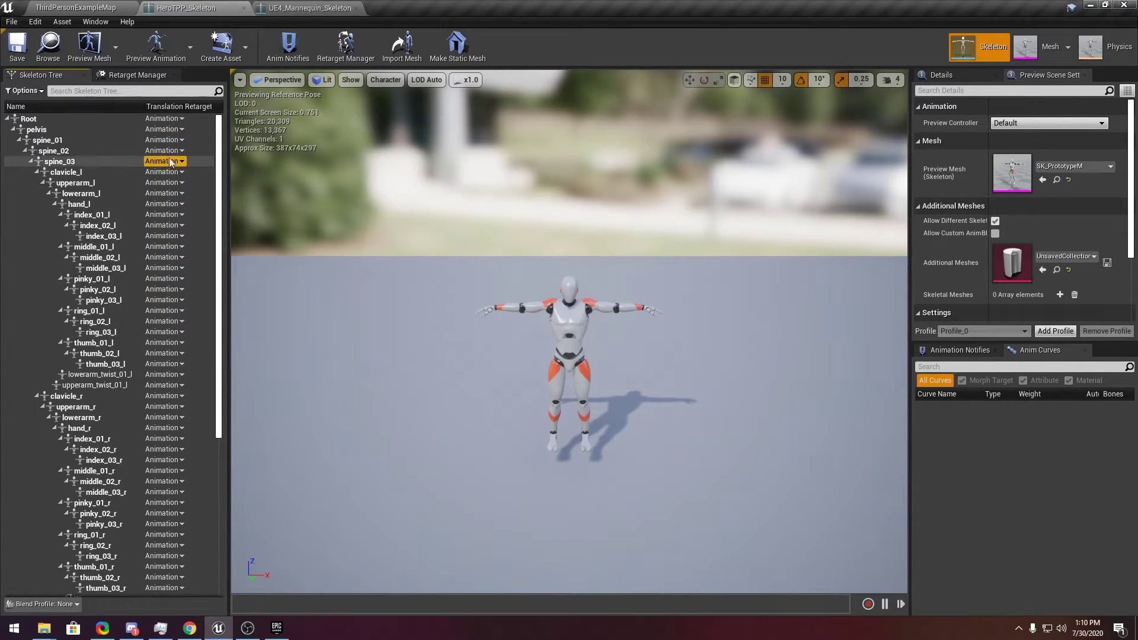
pyautogui.rightClick(164, 119)
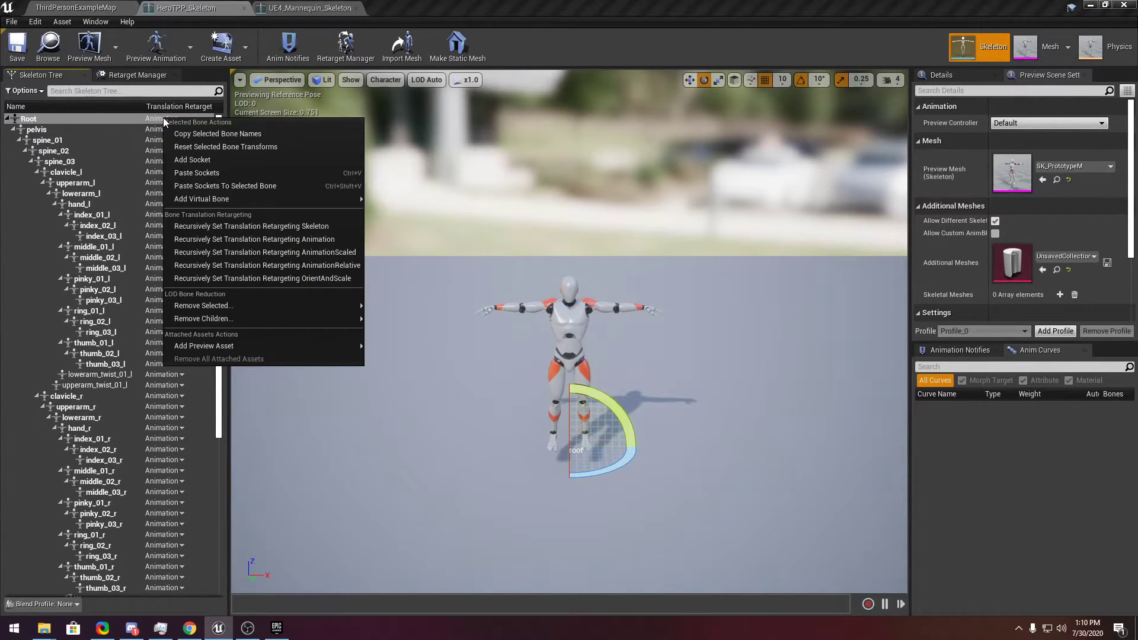
pyautogui.click(250, 227)
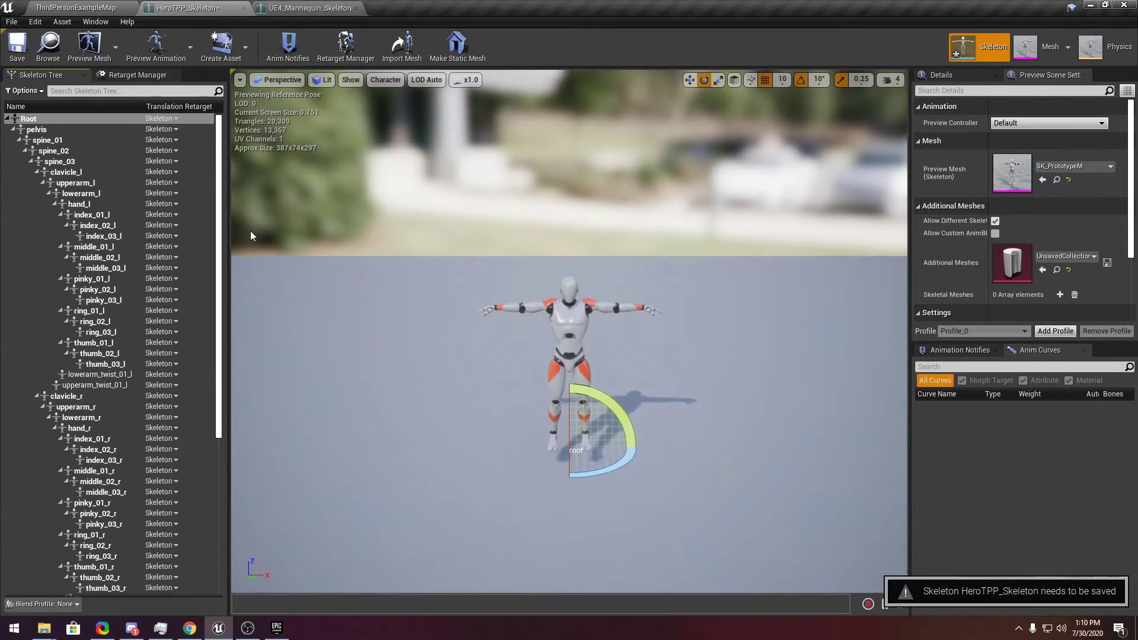
# - Set Root and pelvis translation retargeting to Animation, then save HeroTPP_Skeleton
pyautogui.click(159, 129)
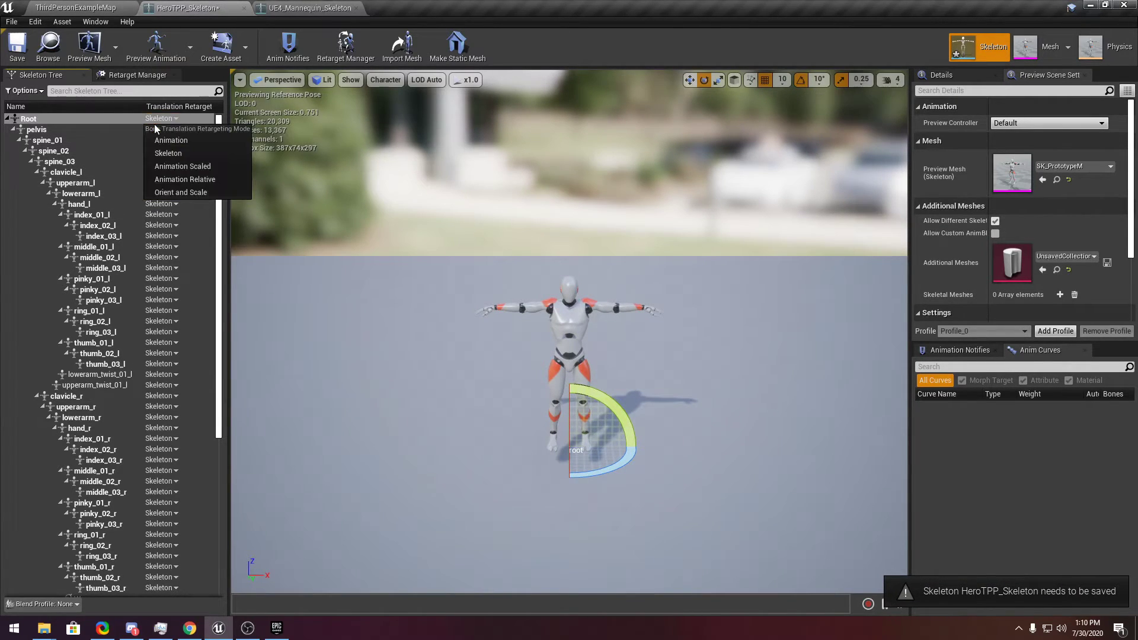
pyautogui.click(178, 138)
pyautogui.click(172, 119)
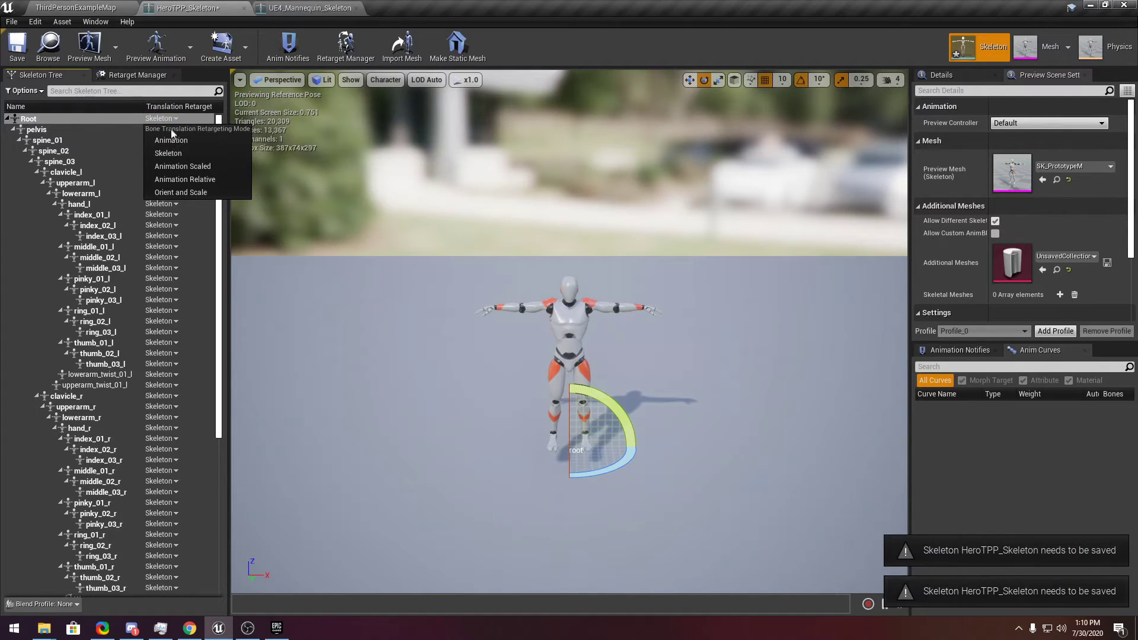
pyautogui.click(167, 140)
pyautogui.click(174, 129)
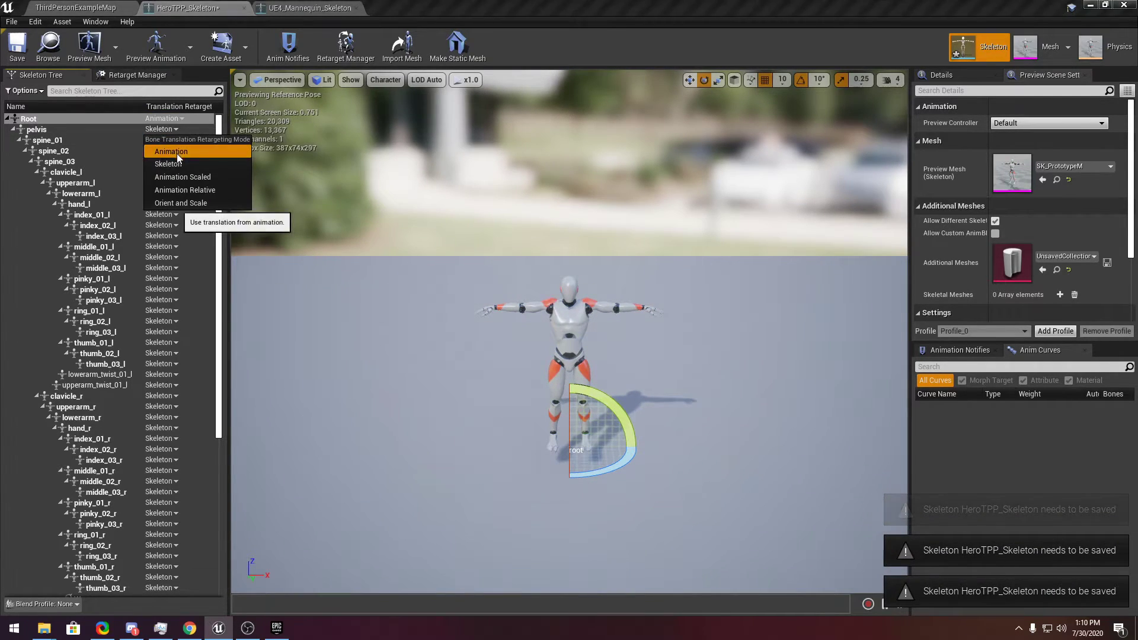
pyautogui.click(168, 151)
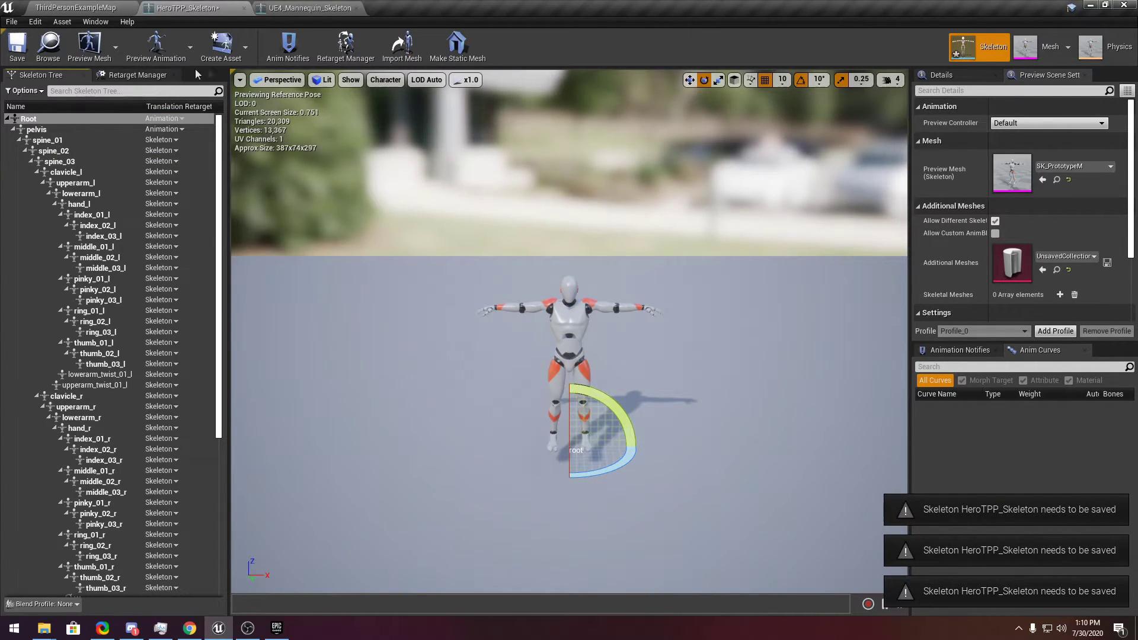
pyautogui.click(17, 46)
pyautogui.click(76, 7)
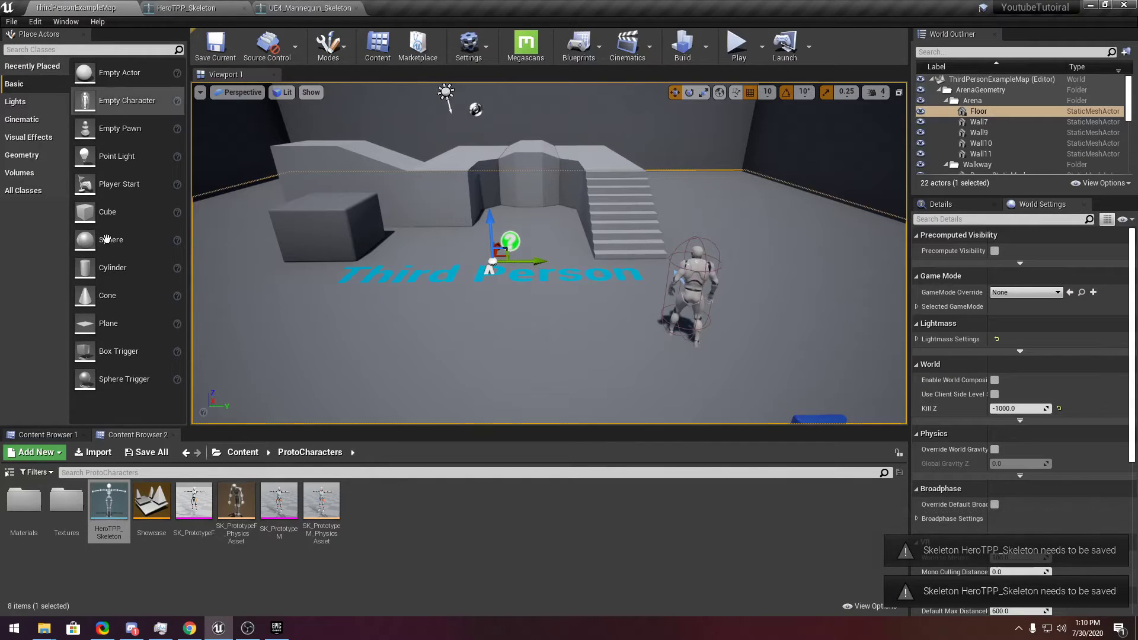
# - In Mannequin > Animations, start a duplicate-and-retarget of ThirdPerson_AnimBP
pyautogui.click(186, 453)
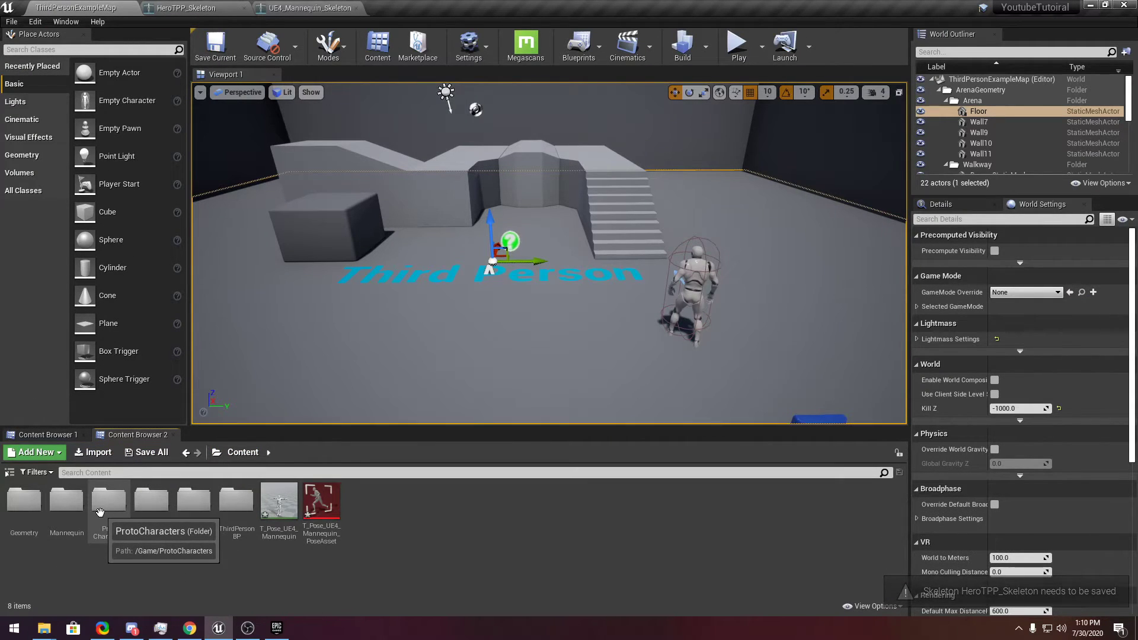
pyautogui.doubleClick(67, 501)
pyautogui.doubleClick(24, 501)
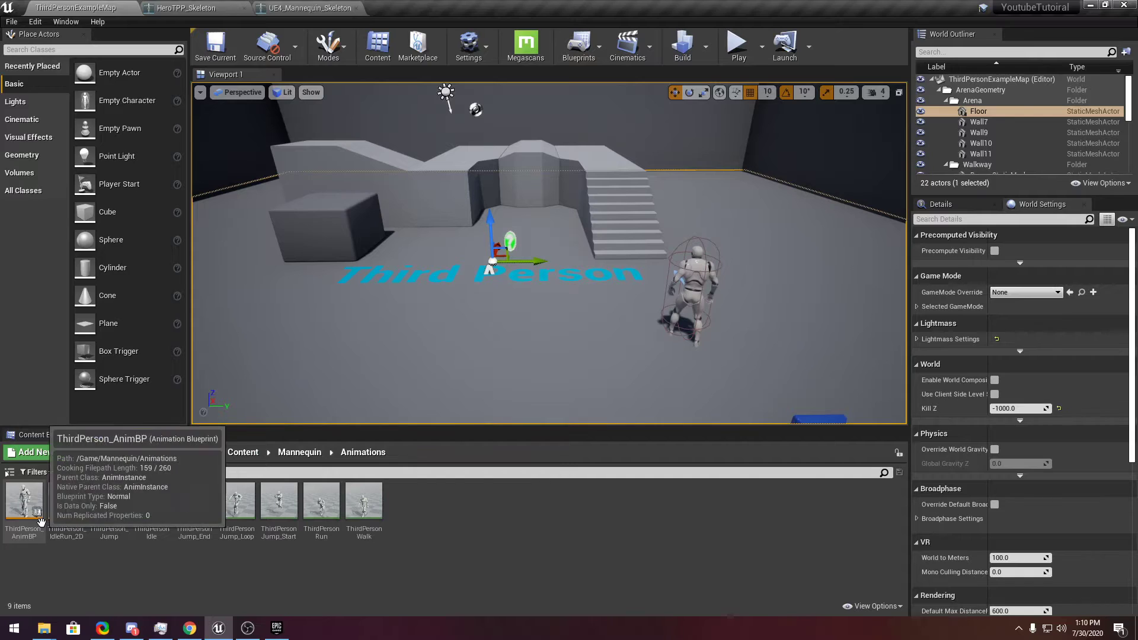
pyautogui.rightClick(40, 521)
pyautogui.moveTo(151, 244)
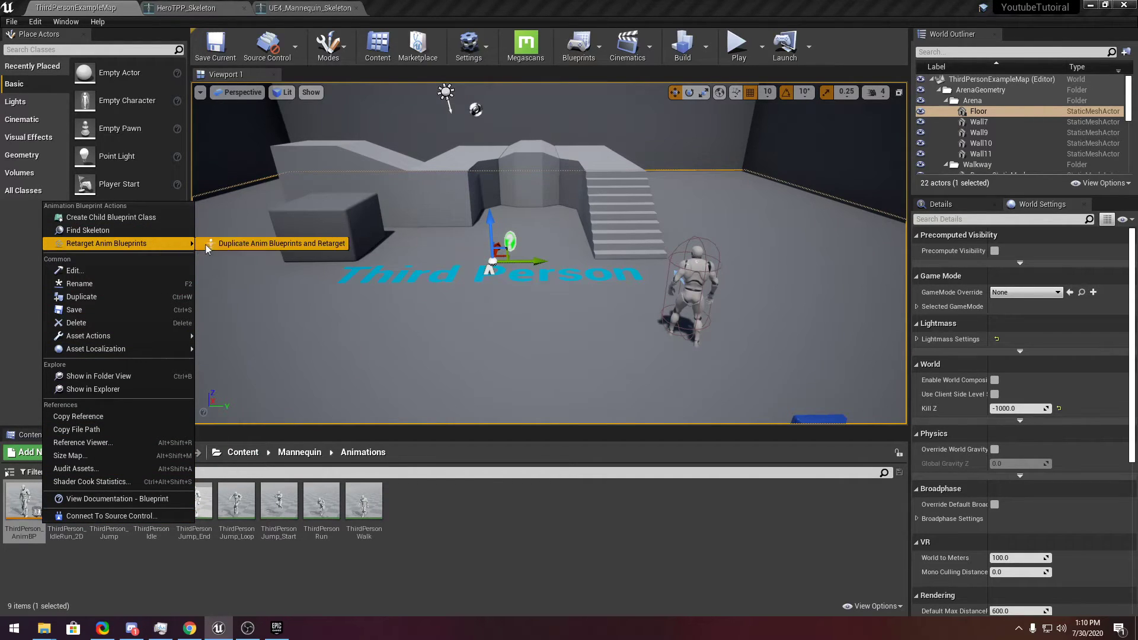
pyautogui.click(238, 243)
# - Choose HeroTPP_Skeleton as the target skeleton and retarget the animations
pyautogui.click(276, 230)
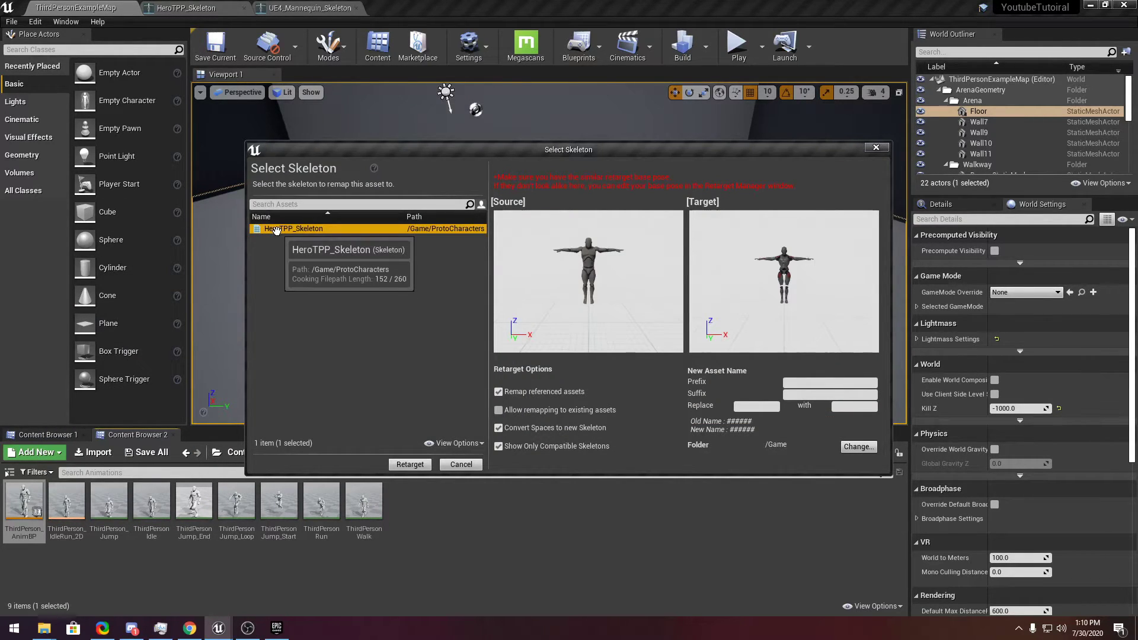
pyautogui.click(277, 230)
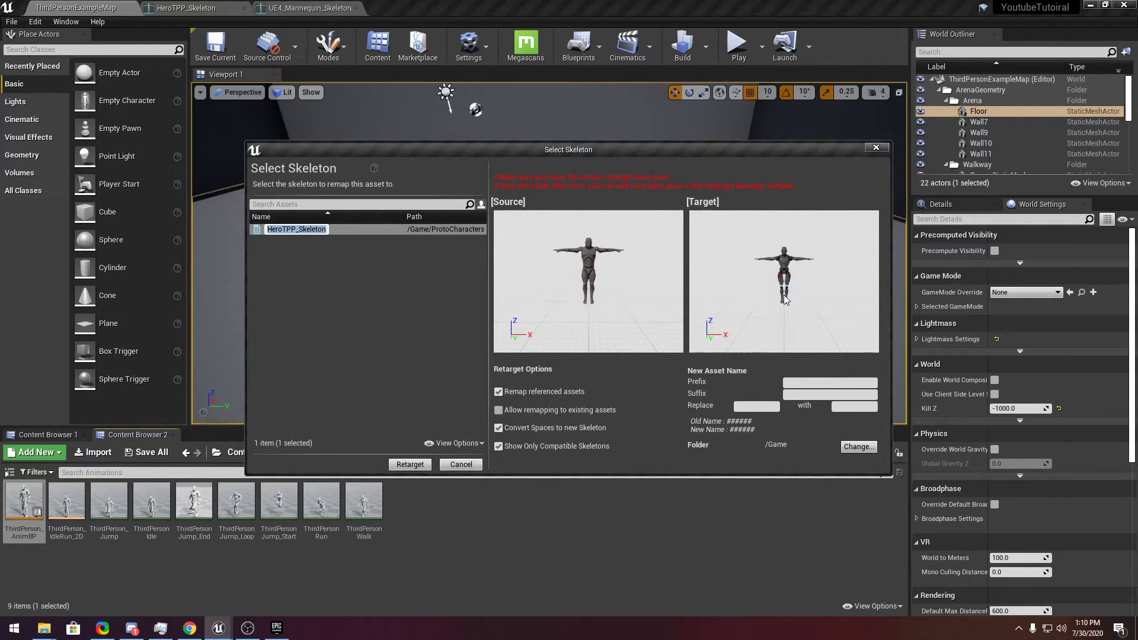
pyautogui.click(352, 364)
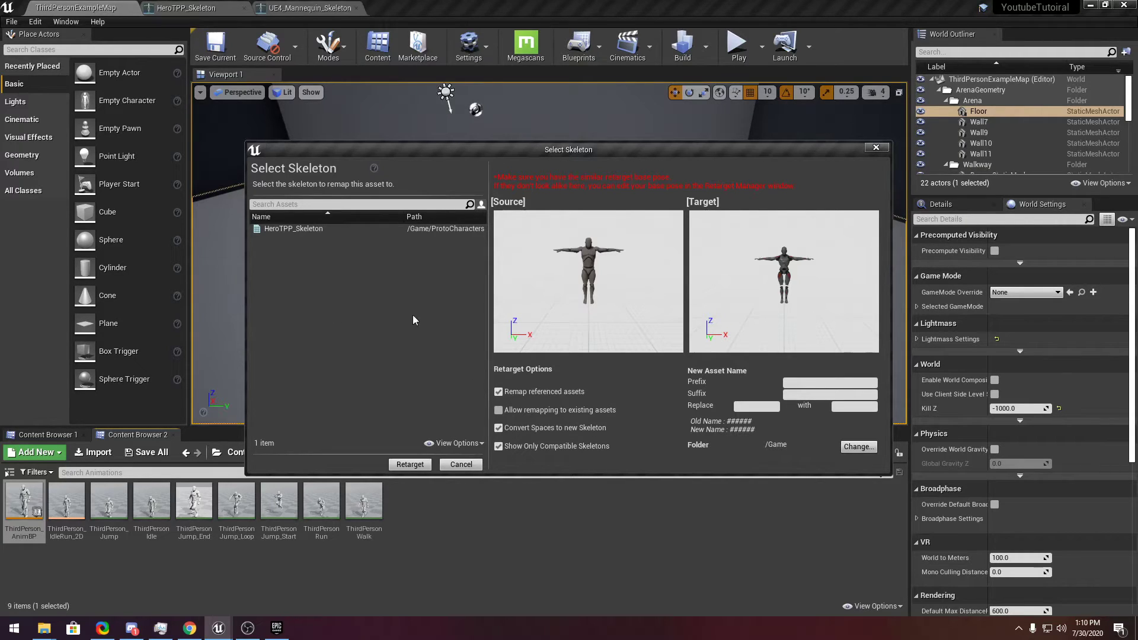
pyautogui.click(359, 229)
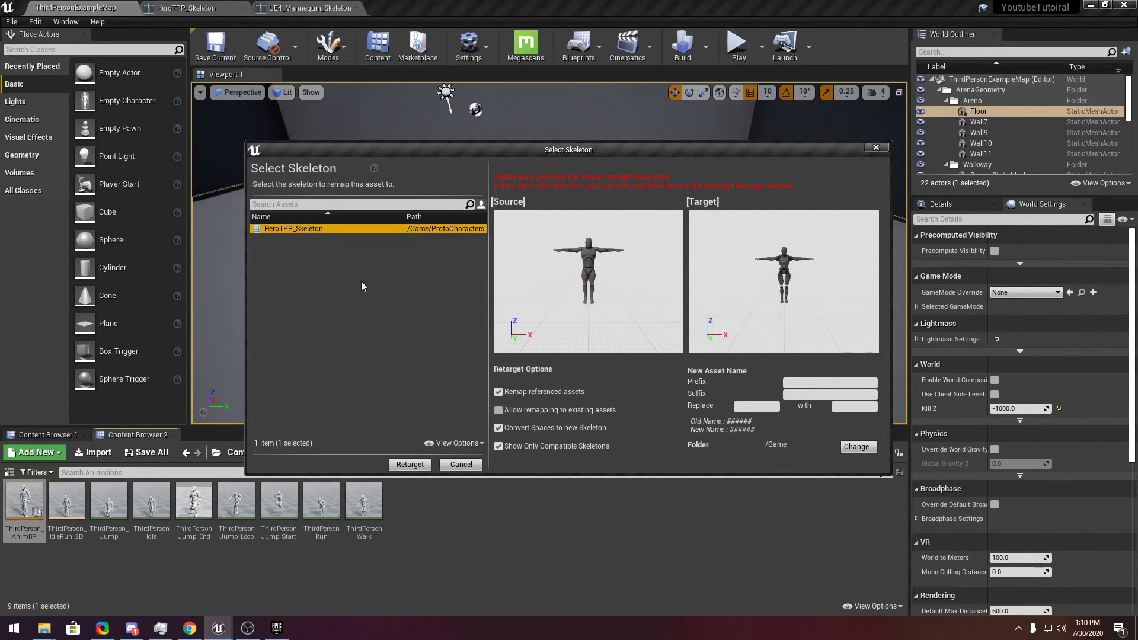
pyautogui.click(411, 464)
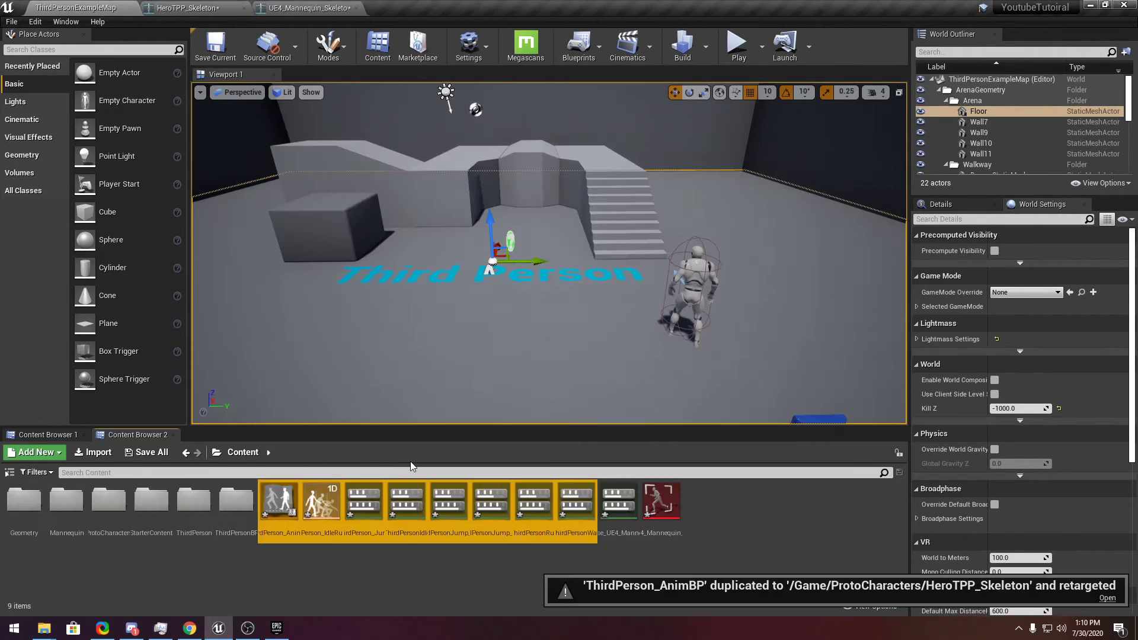
pyautogui.doubleClick(296, 504)
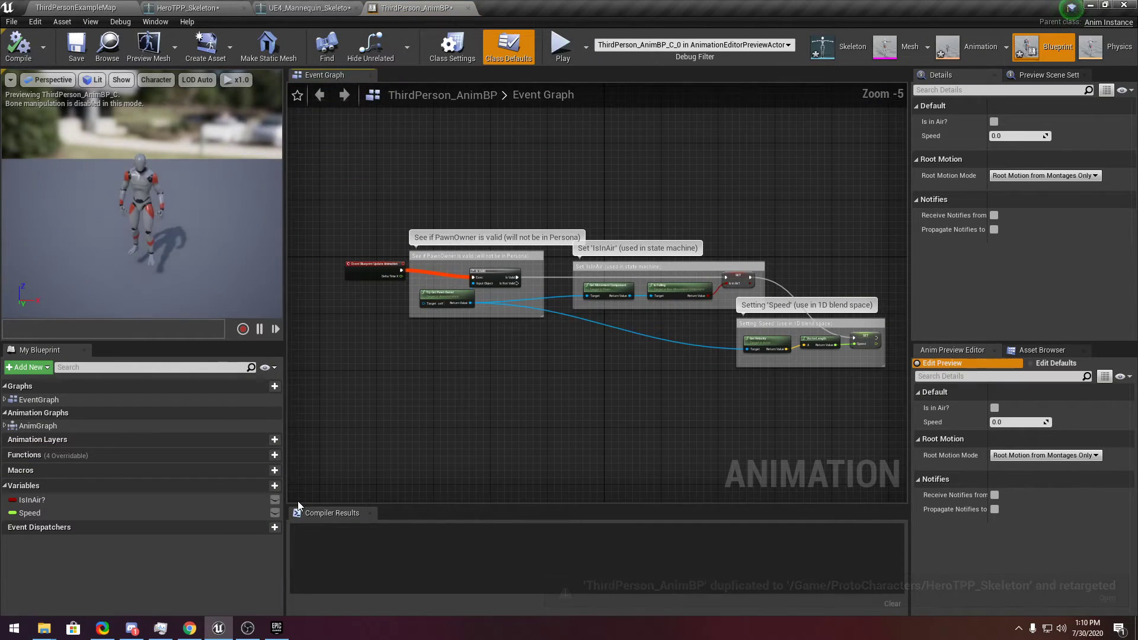
pyautogui.moveTo(240, 271); pyautogui.dragTo(221, 236)
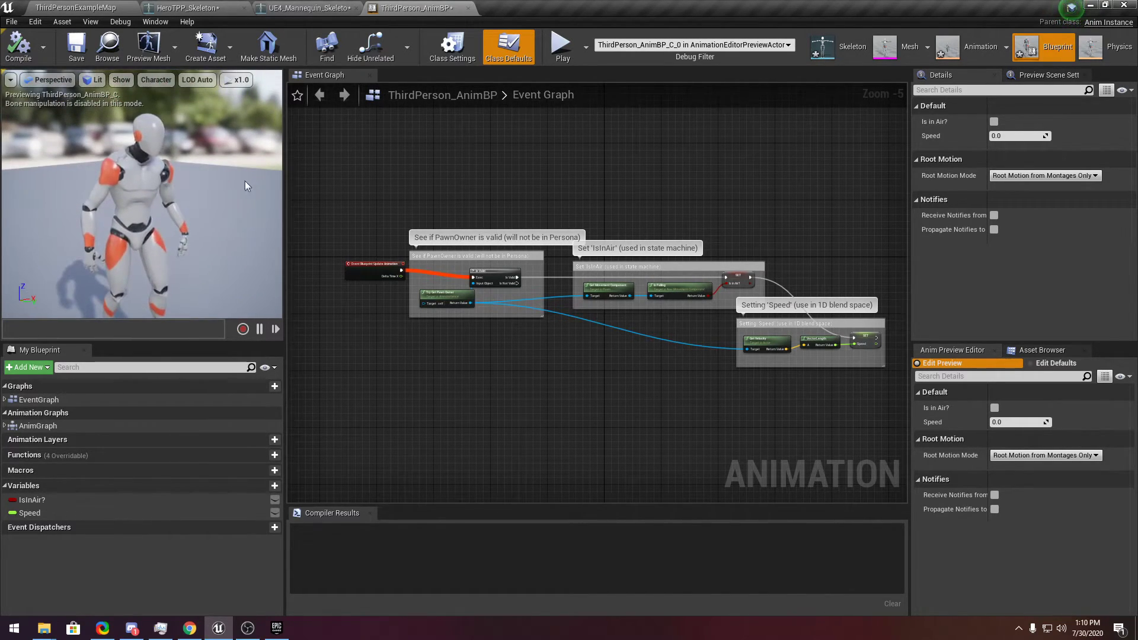
pyautogui.click(119, 7)
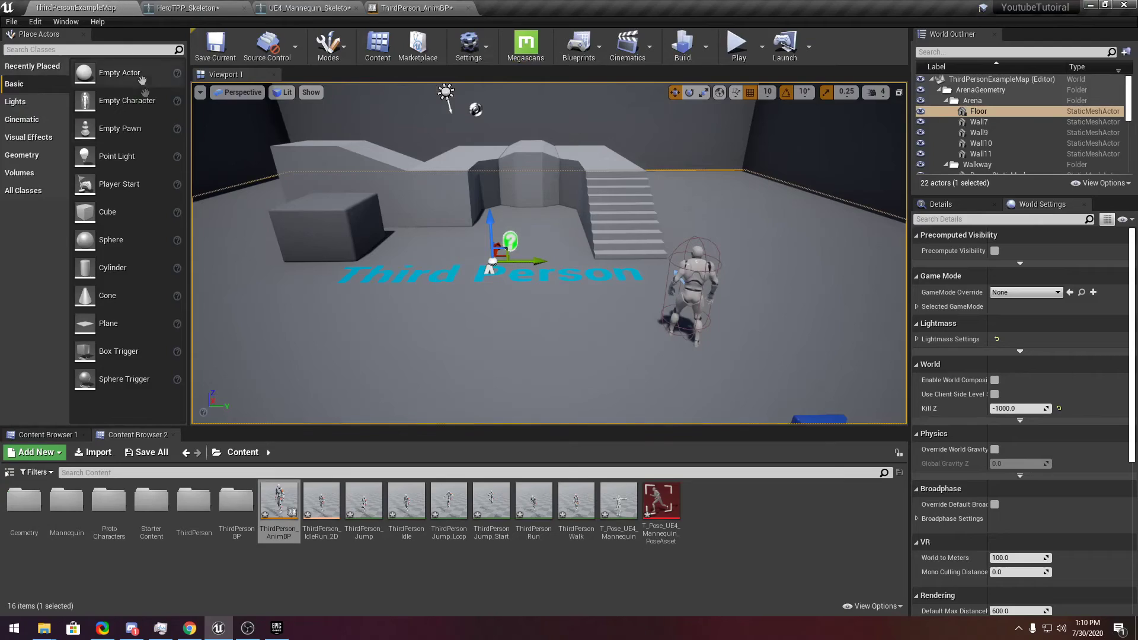
# - Open the ThirdPersonCharacter blueprint and set its Mesh component's skeletal mesh to SK_PrototypeM
pyautogui.doubleClick(236, 501)
pyautogui.doubleClick(28, 523)
pyautogui.doubleClick(26, 510)
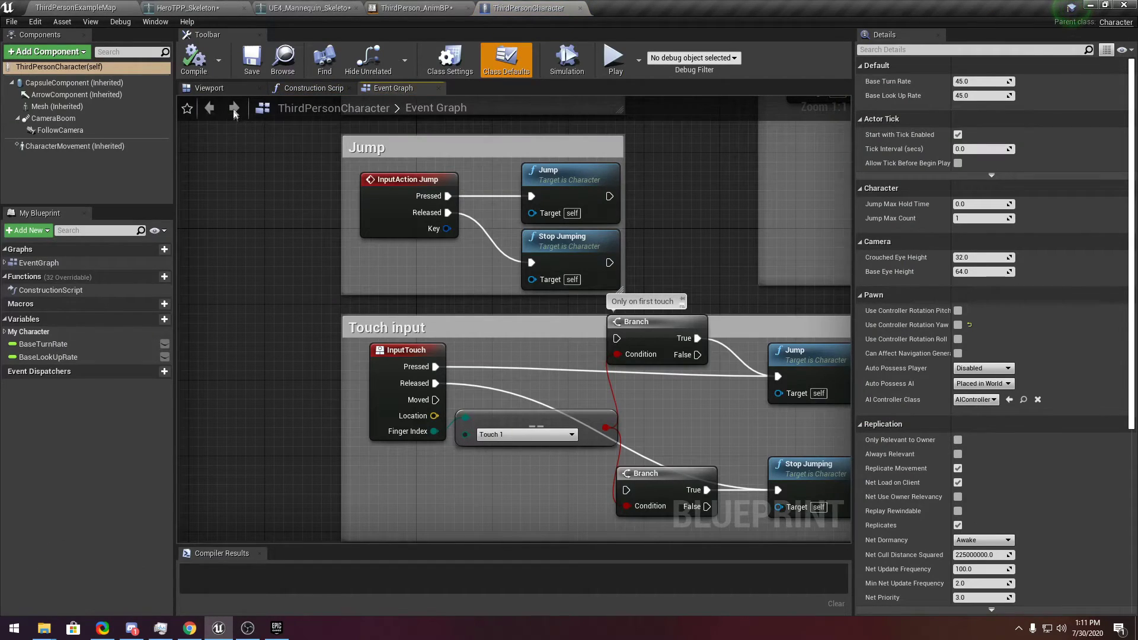
pyautogui.click(233, 89)
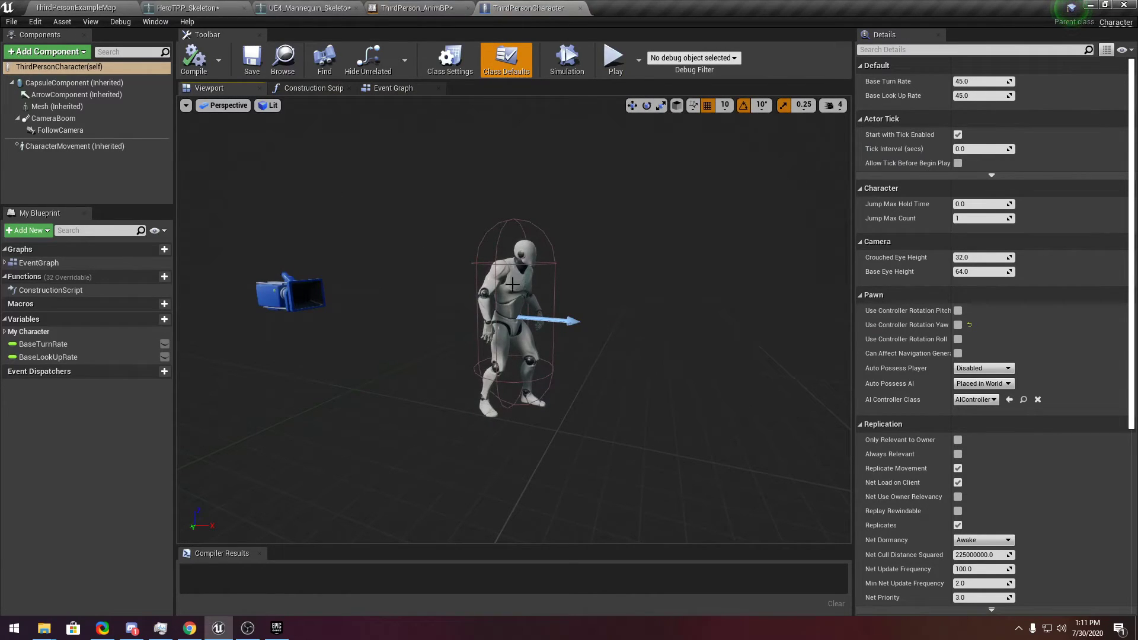
pyautogui.click(513, 285)
pyautogui.click(1024, 348)
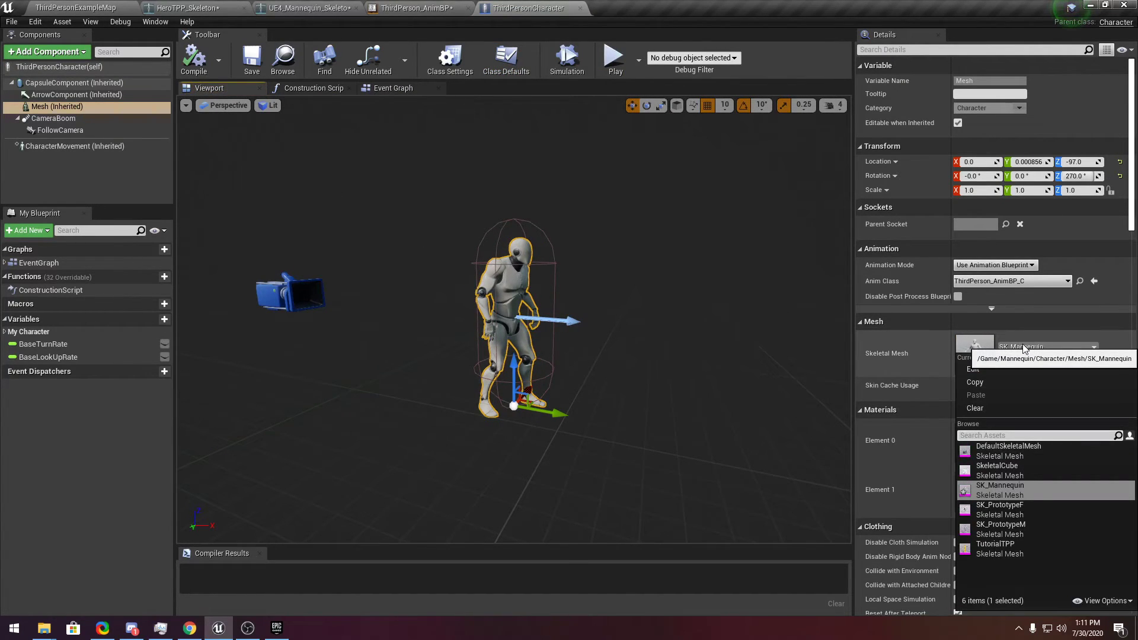
pyautogui.click(1037, 525)
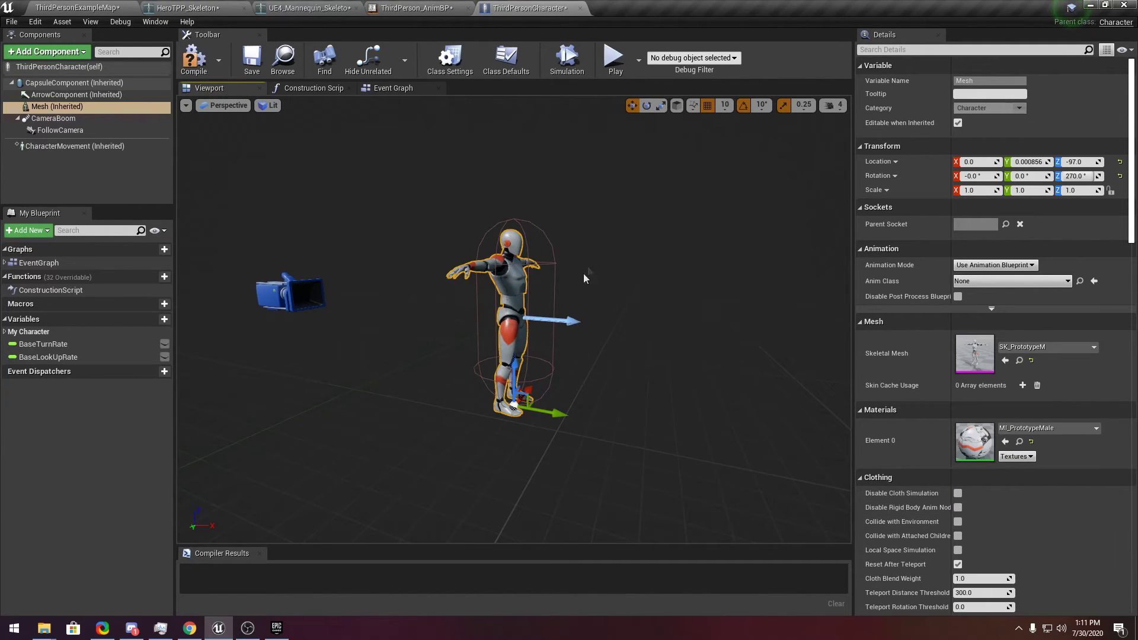
# - Set the Anim Class to the retargeted ThirdPerson_AnimBP and compile the blueprint
pyautogui.click(989, 281)
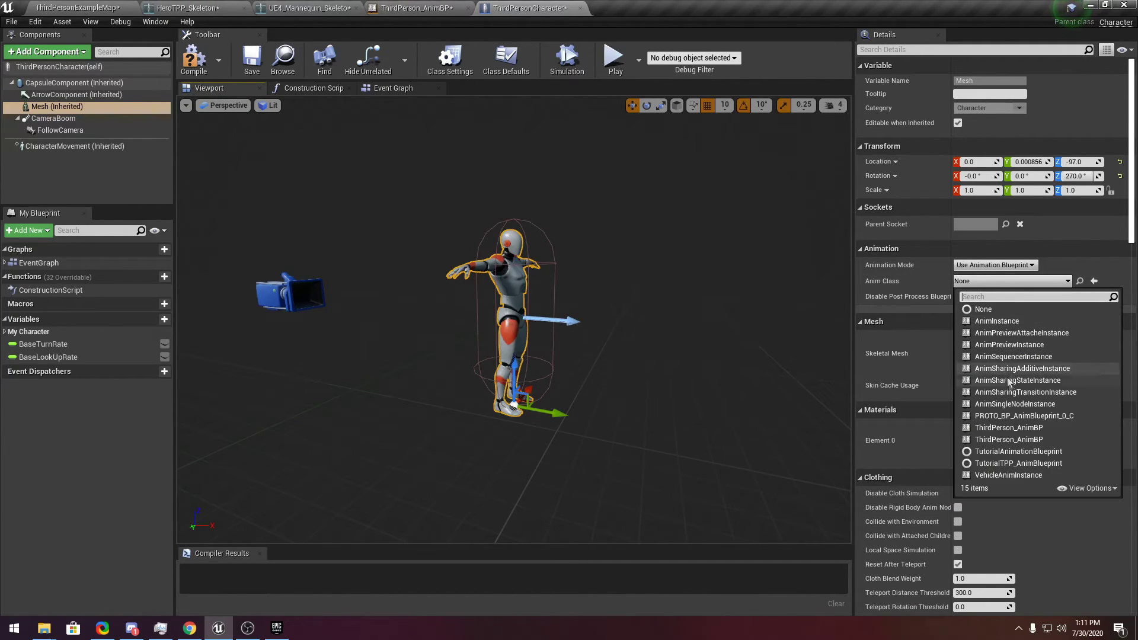
pyautogui.click(1021, 432)
pyautogui.click(1012, 282)
pyautogui.click(1009, 441)
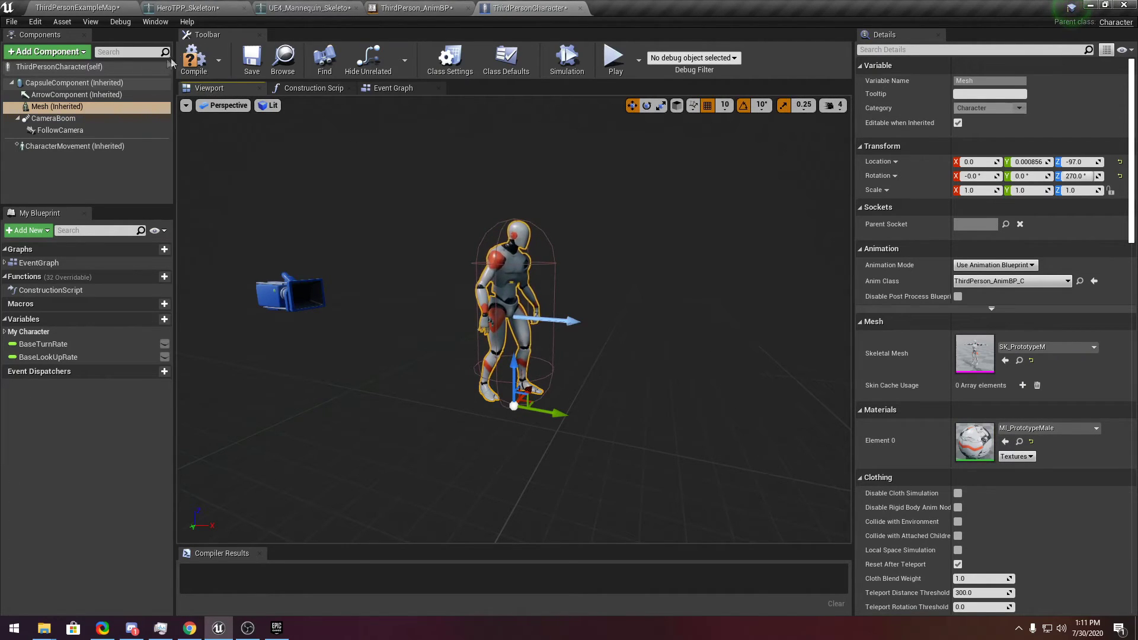
pyautogui.click(194, 59)
pyautogui.moveTo(510, 308); pyautogui.dragTo(510, 284, button='right')
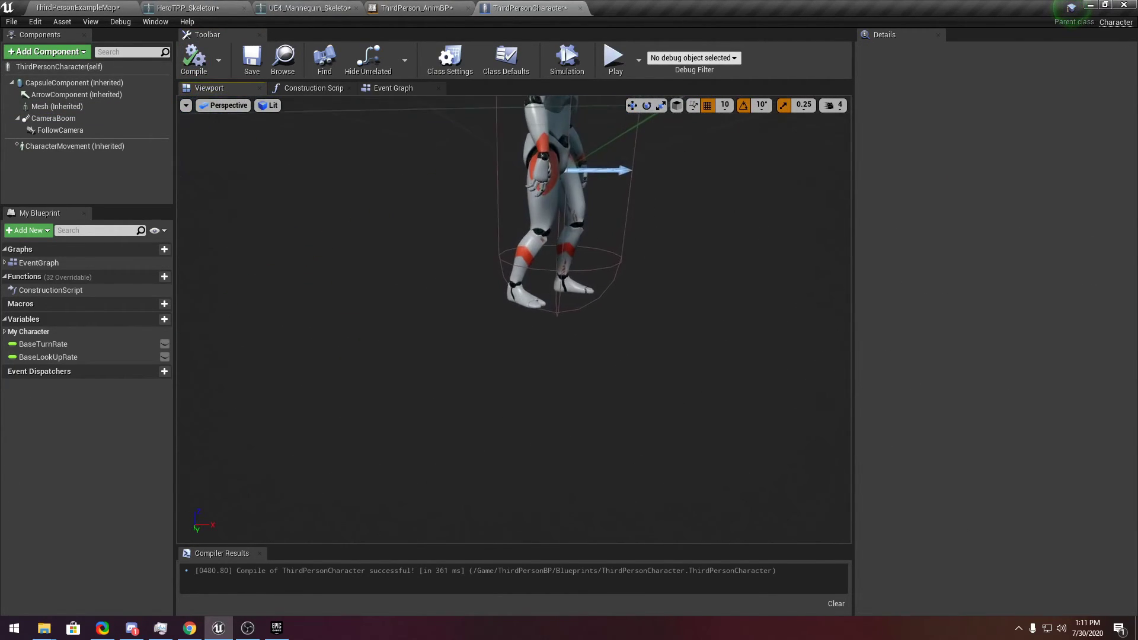
pyautogui.click(77, 7)
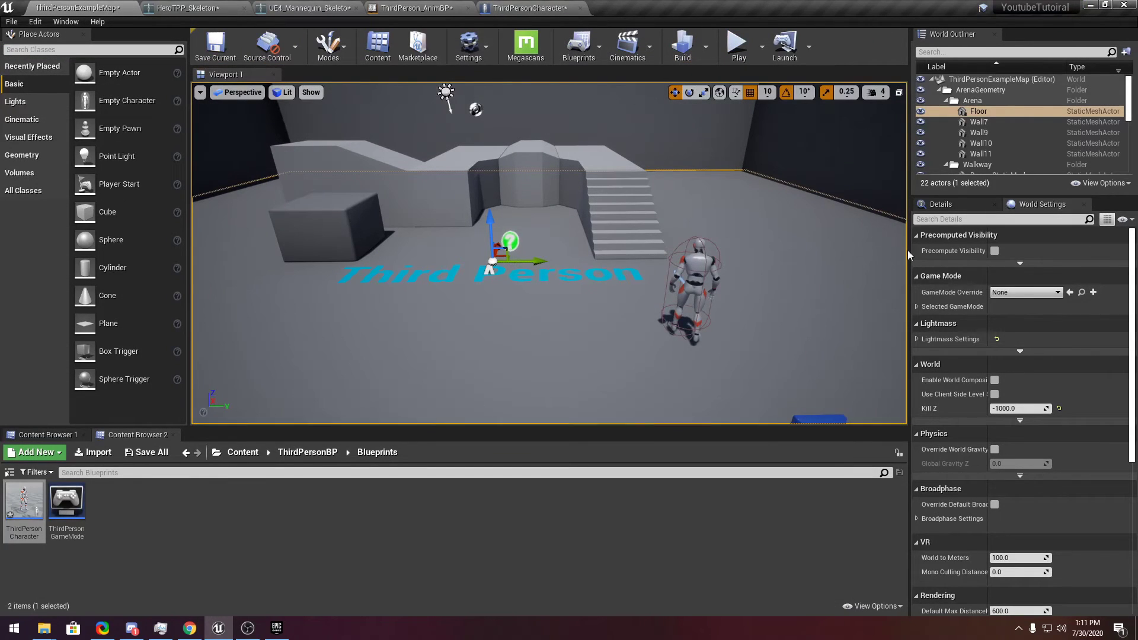
# - Set the GameMode Override to ThirdPersonGameMode and walk the character around in play
pyautogui.click(1026, 293)
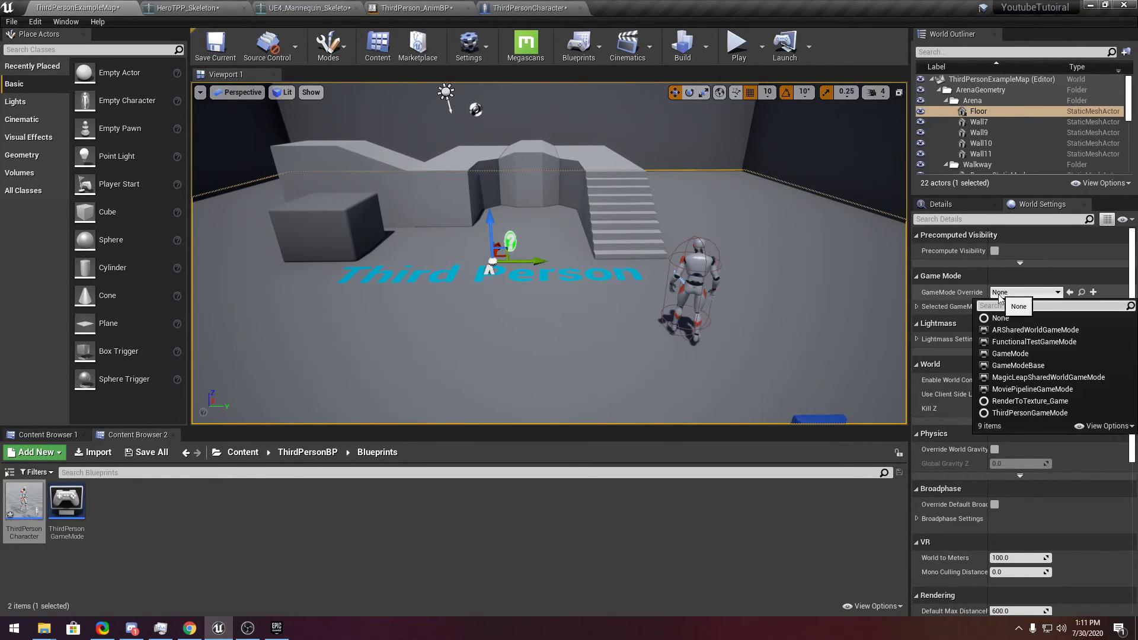
pyautogui.click(1025, 414)
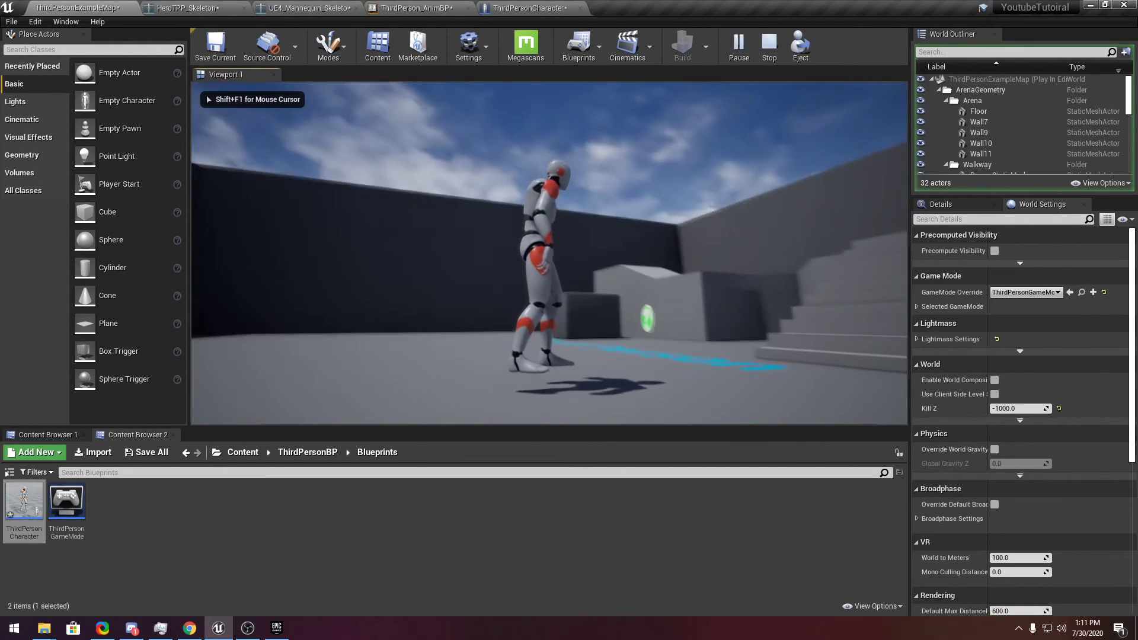
pyautogui.press('s')
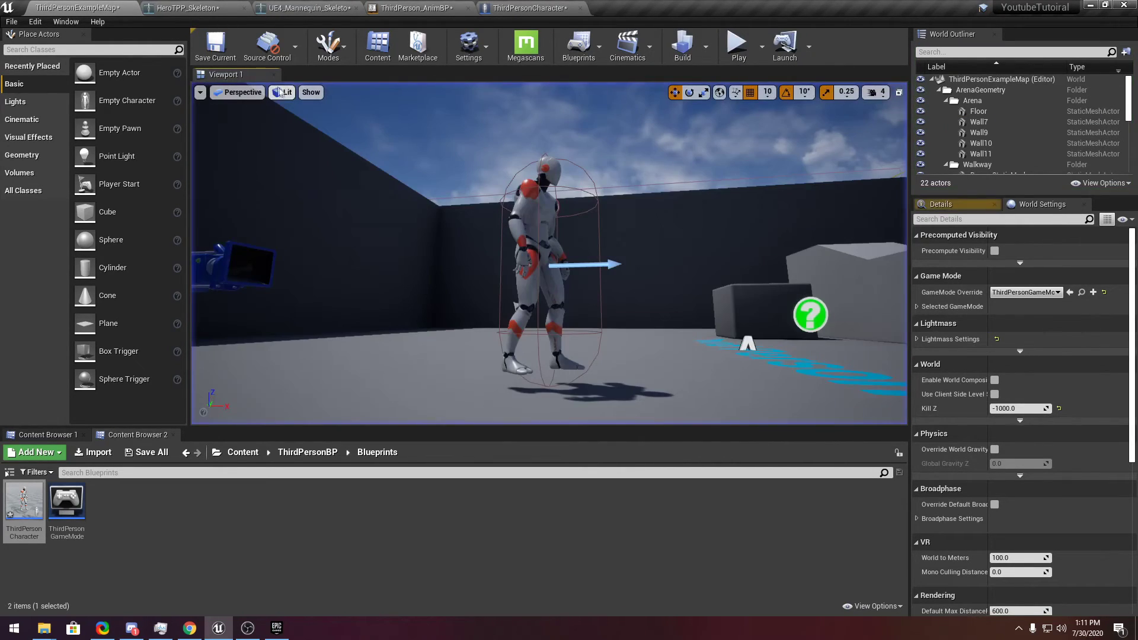
pyautogui.click(184, 8)
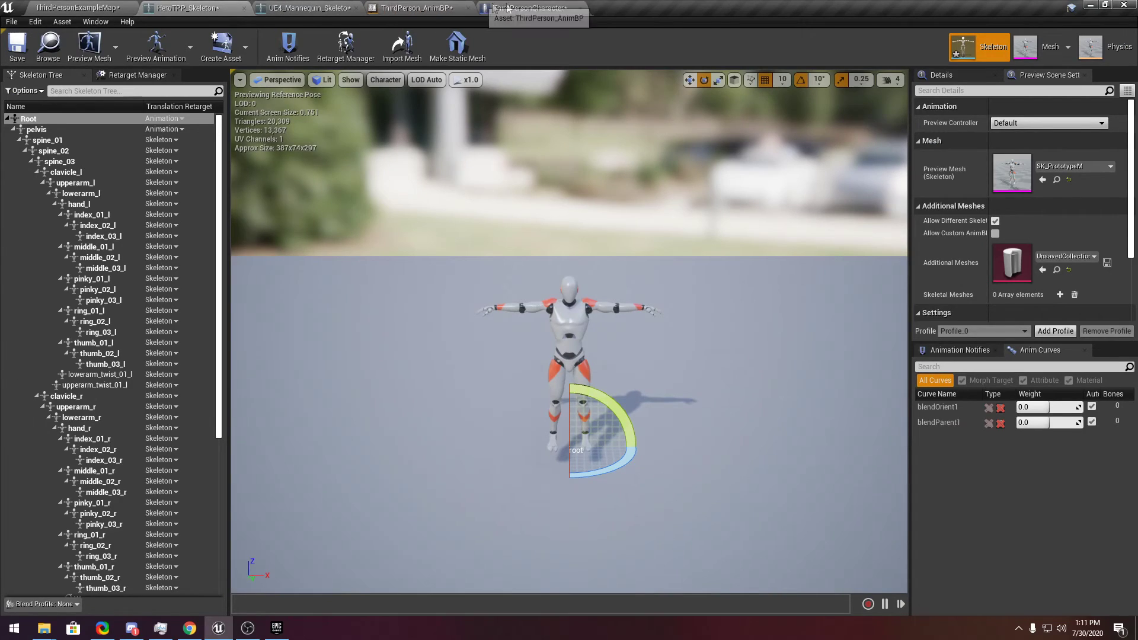
# - Drag the character mesh down to about Z -112.58 and play-test it, running forward
pyautogui.click(528, 8)
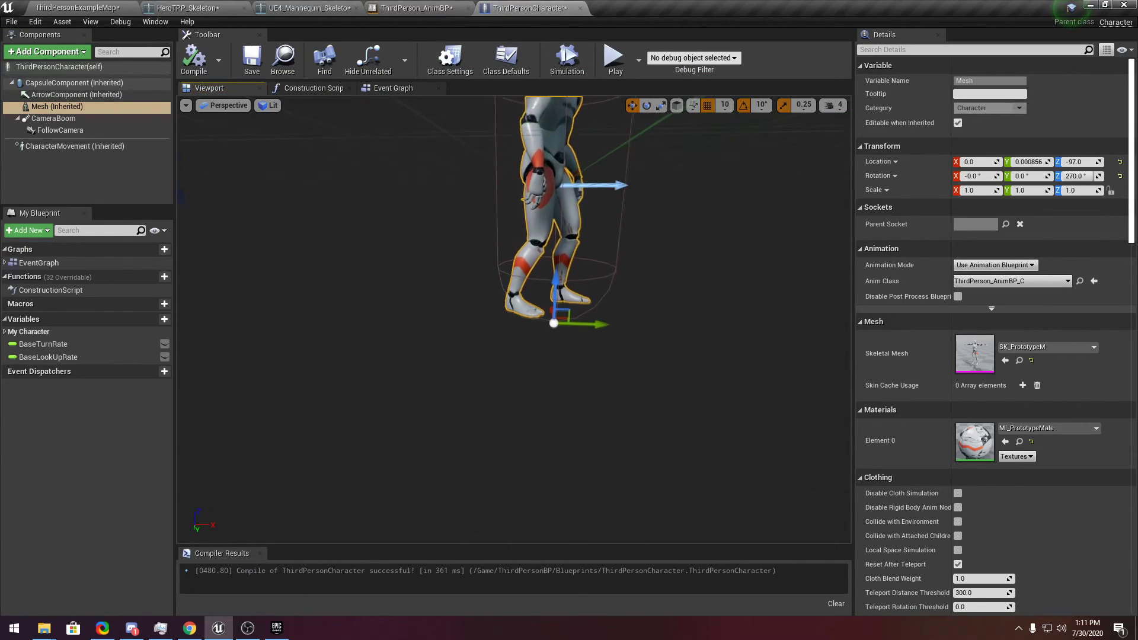
pyautogui.moveTo(573, 261); pyautogui.dragTo(556, 275, button='right')
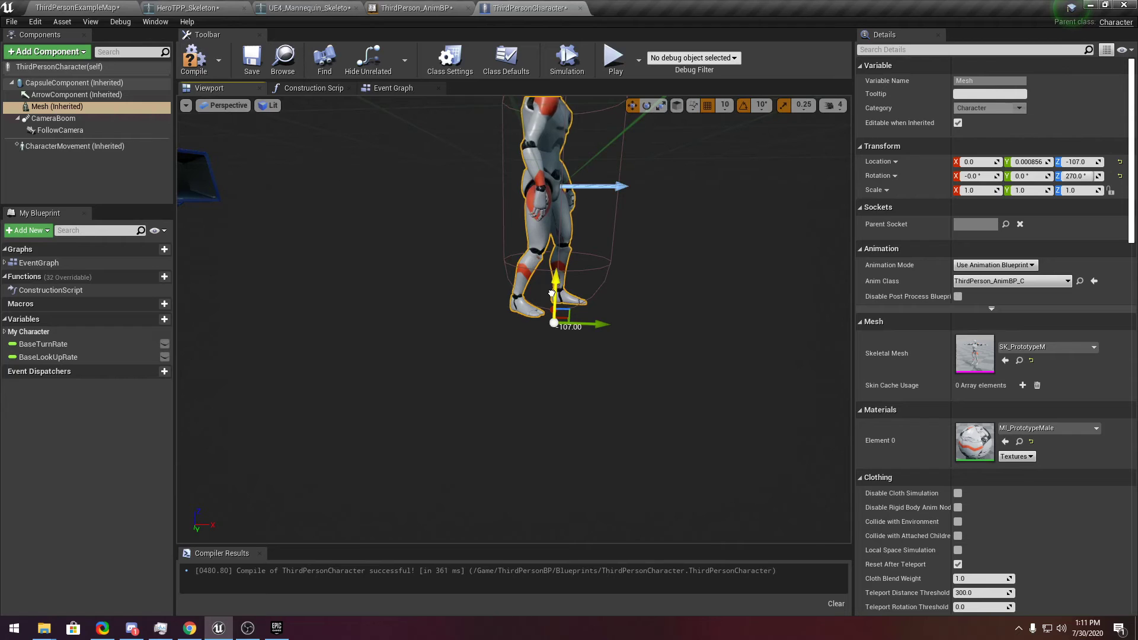
pyautogui.click(614, 57)
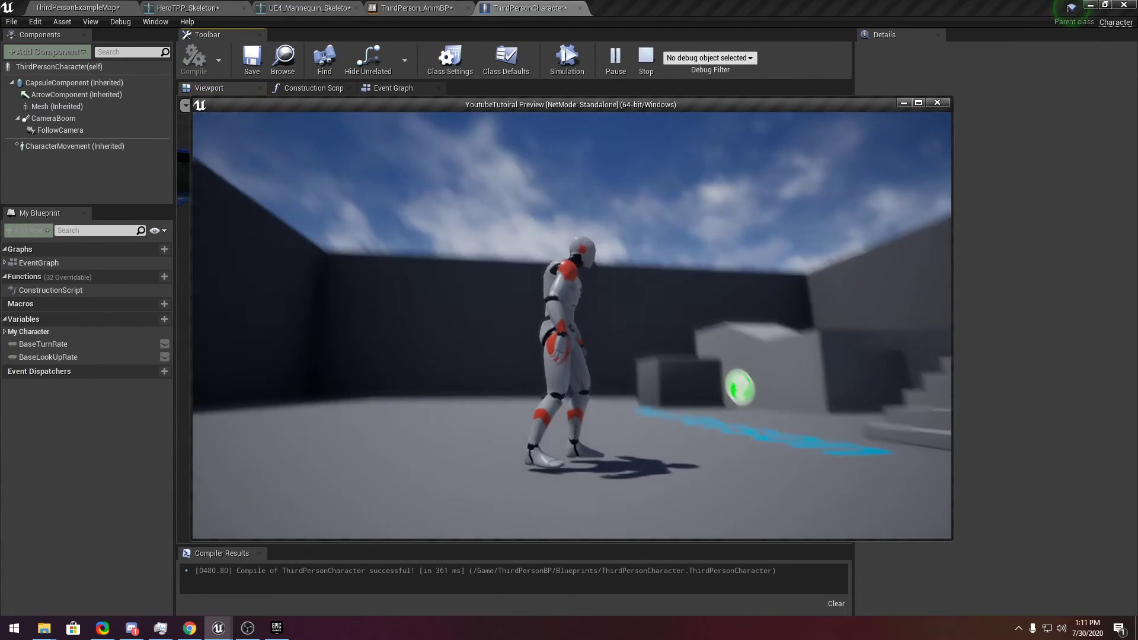
pyautogui.press('Escape')
pyautogui.click(550, 191)
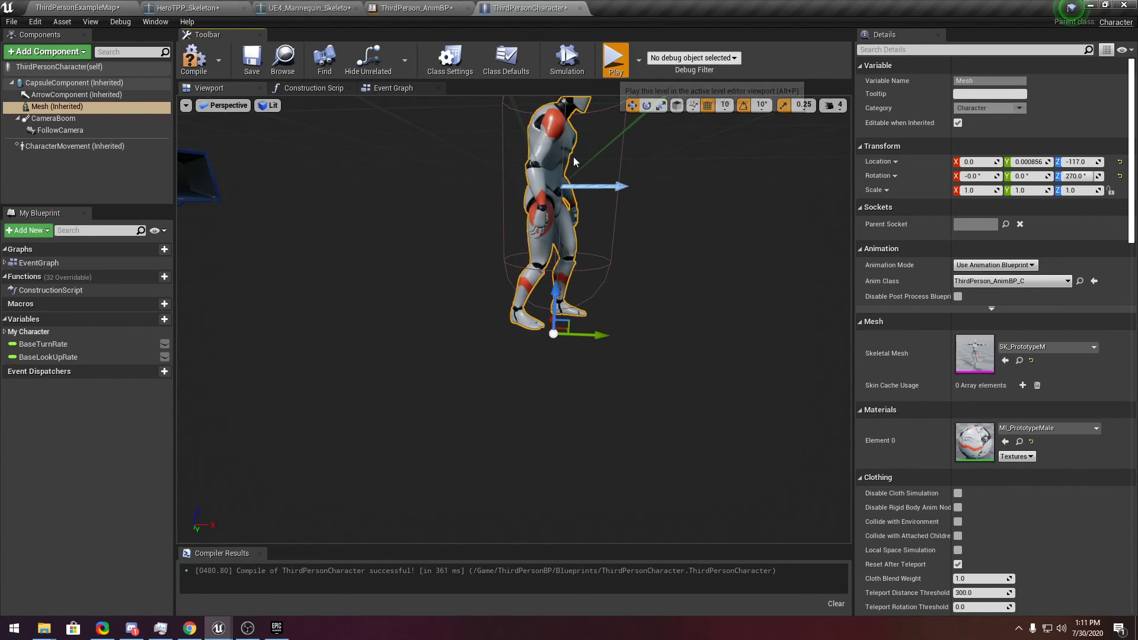
pyautogui.click(614, 57)
pyautogui.press('Escape')
pyautogui.click(537, 192)
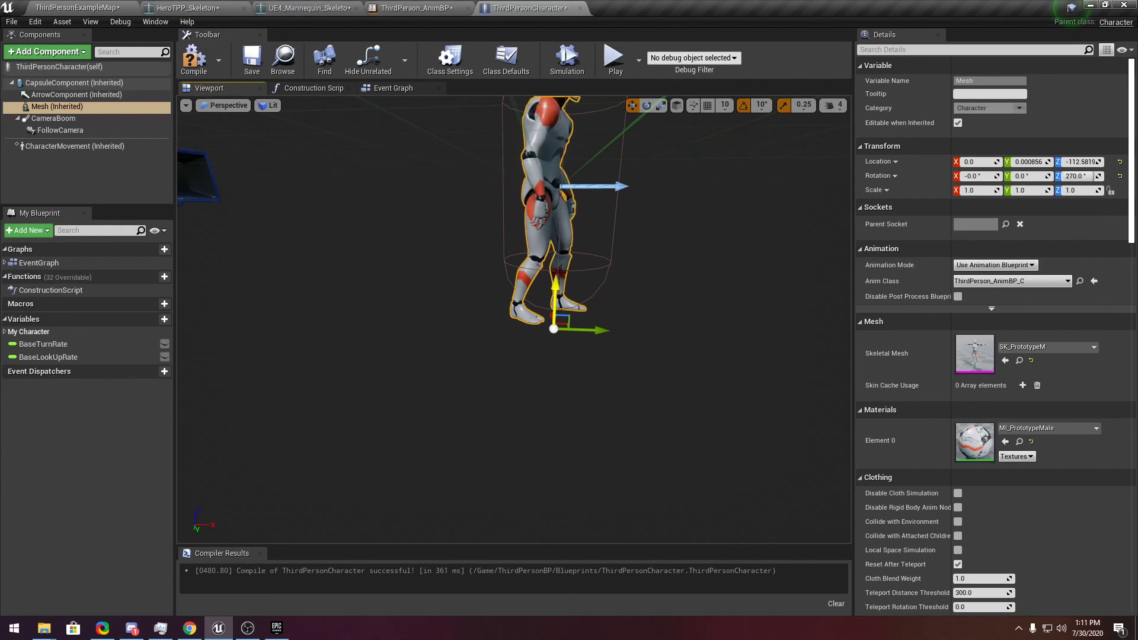
pyautogui.click(614, 57)
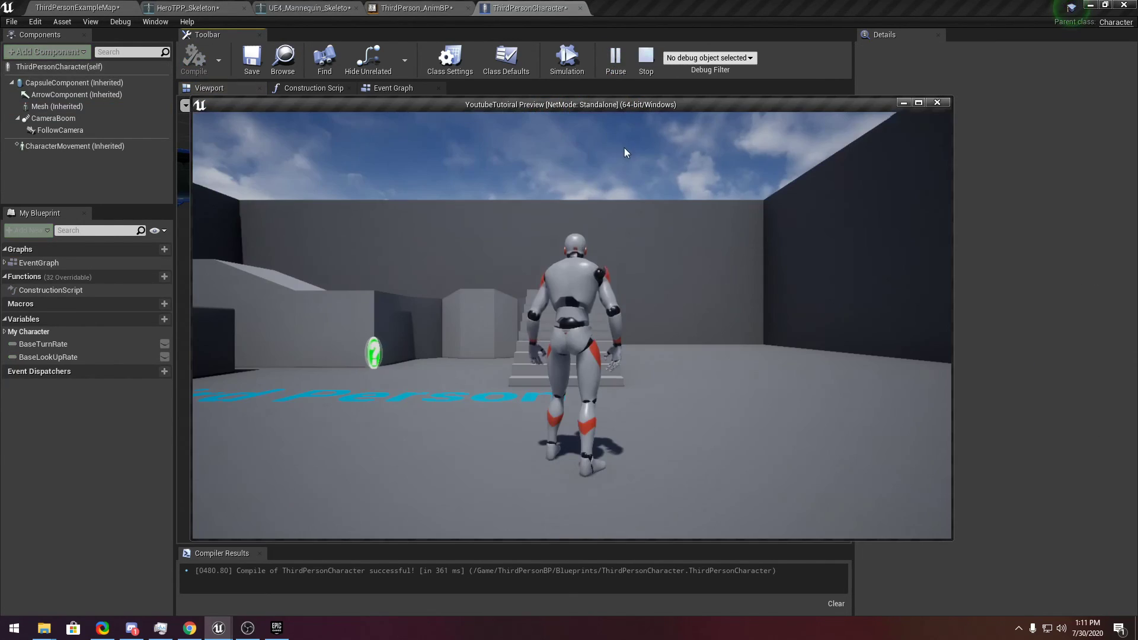
pyautogui.press('w')
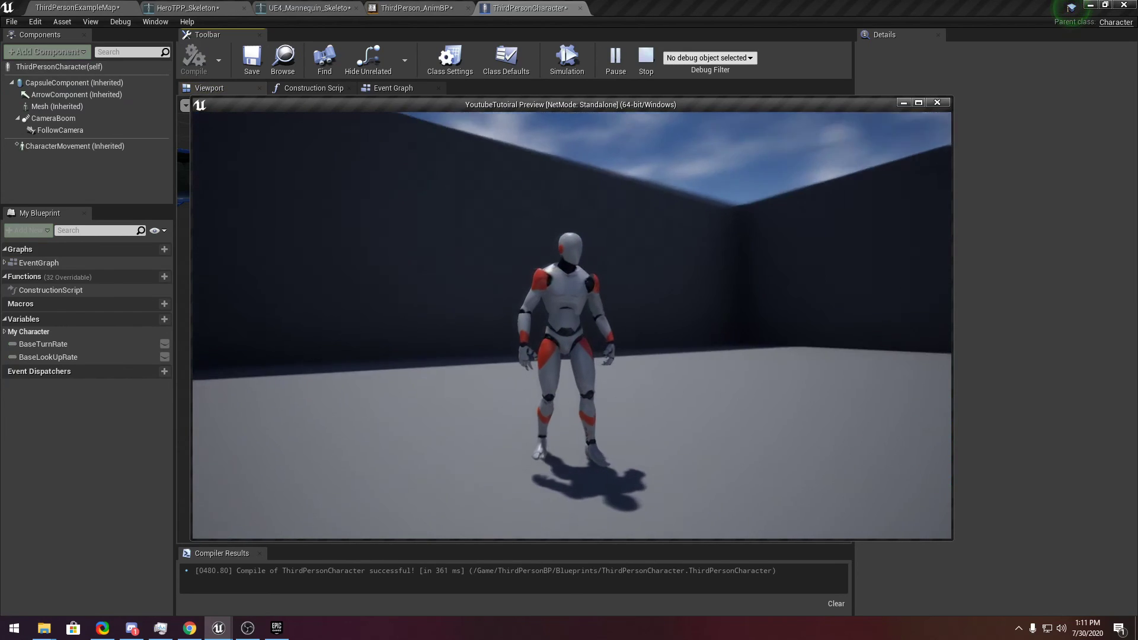